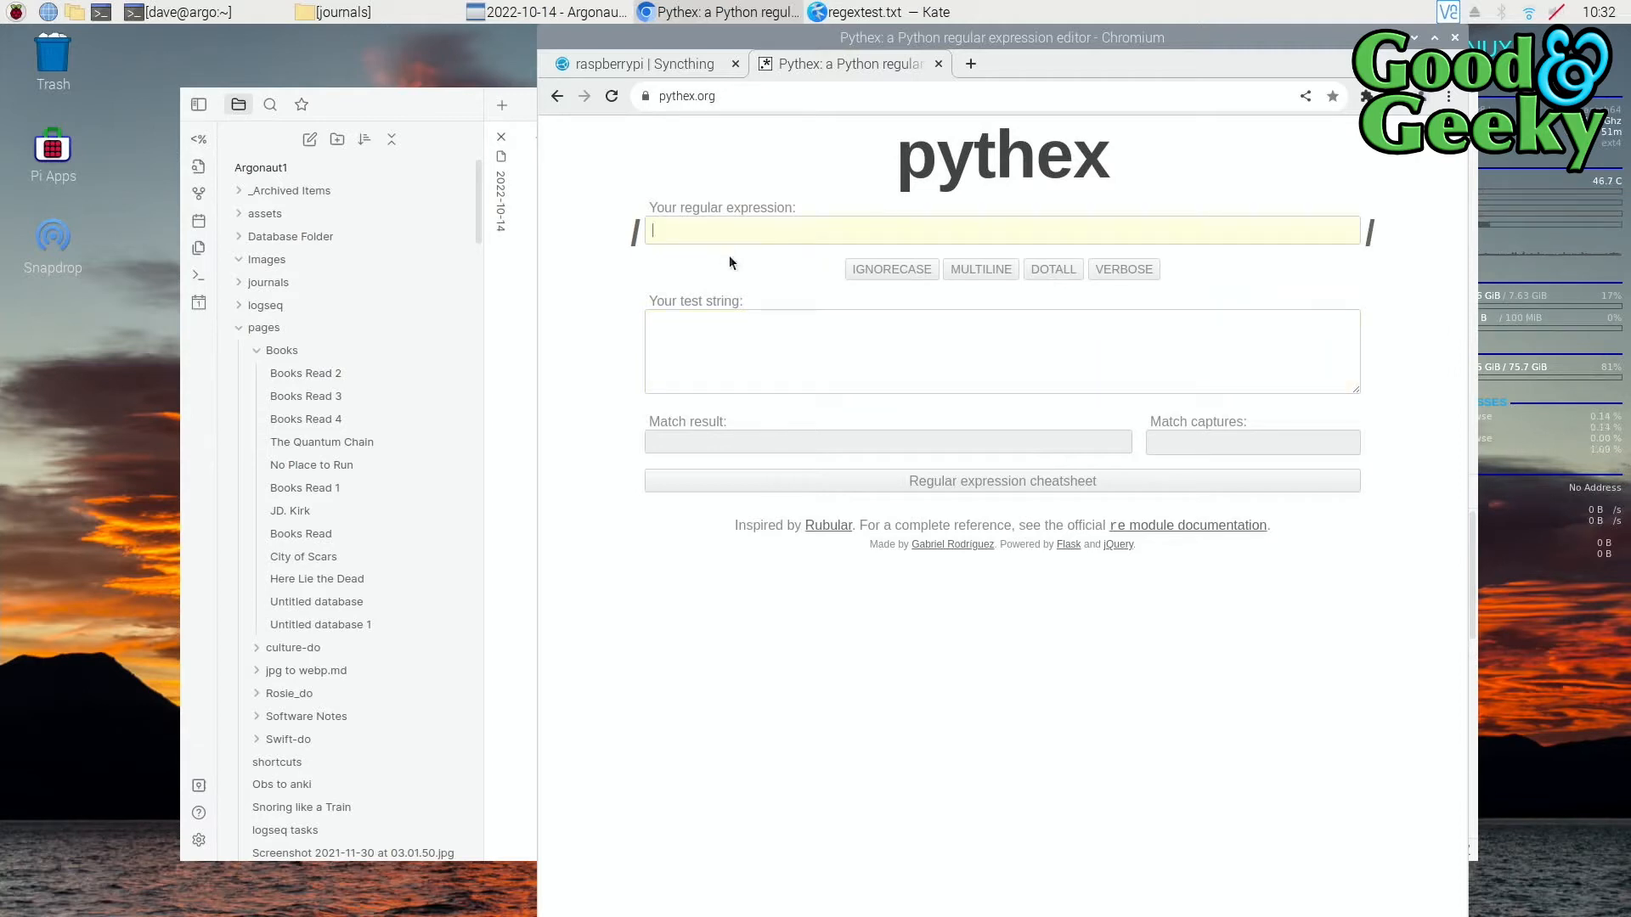
# Step: Expand Pythex's regular expression cheatsheet, and switch to regextest.txt in Kate with its window moved over the browser page
pyautogui.click(947, 482)
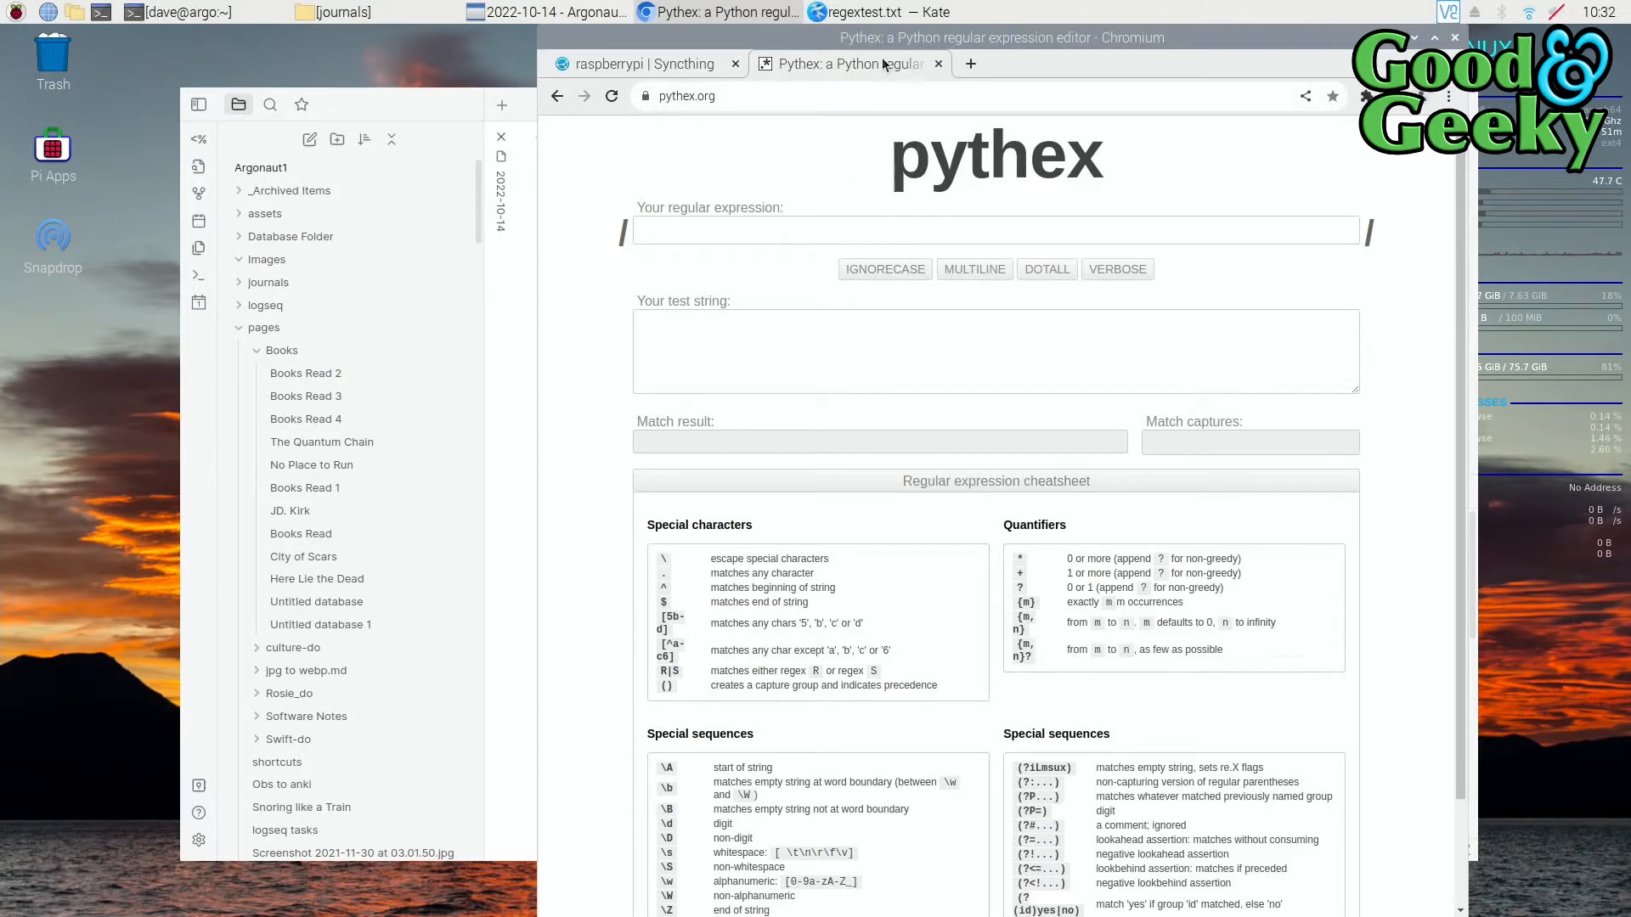
pyautogui.click(872, 13)
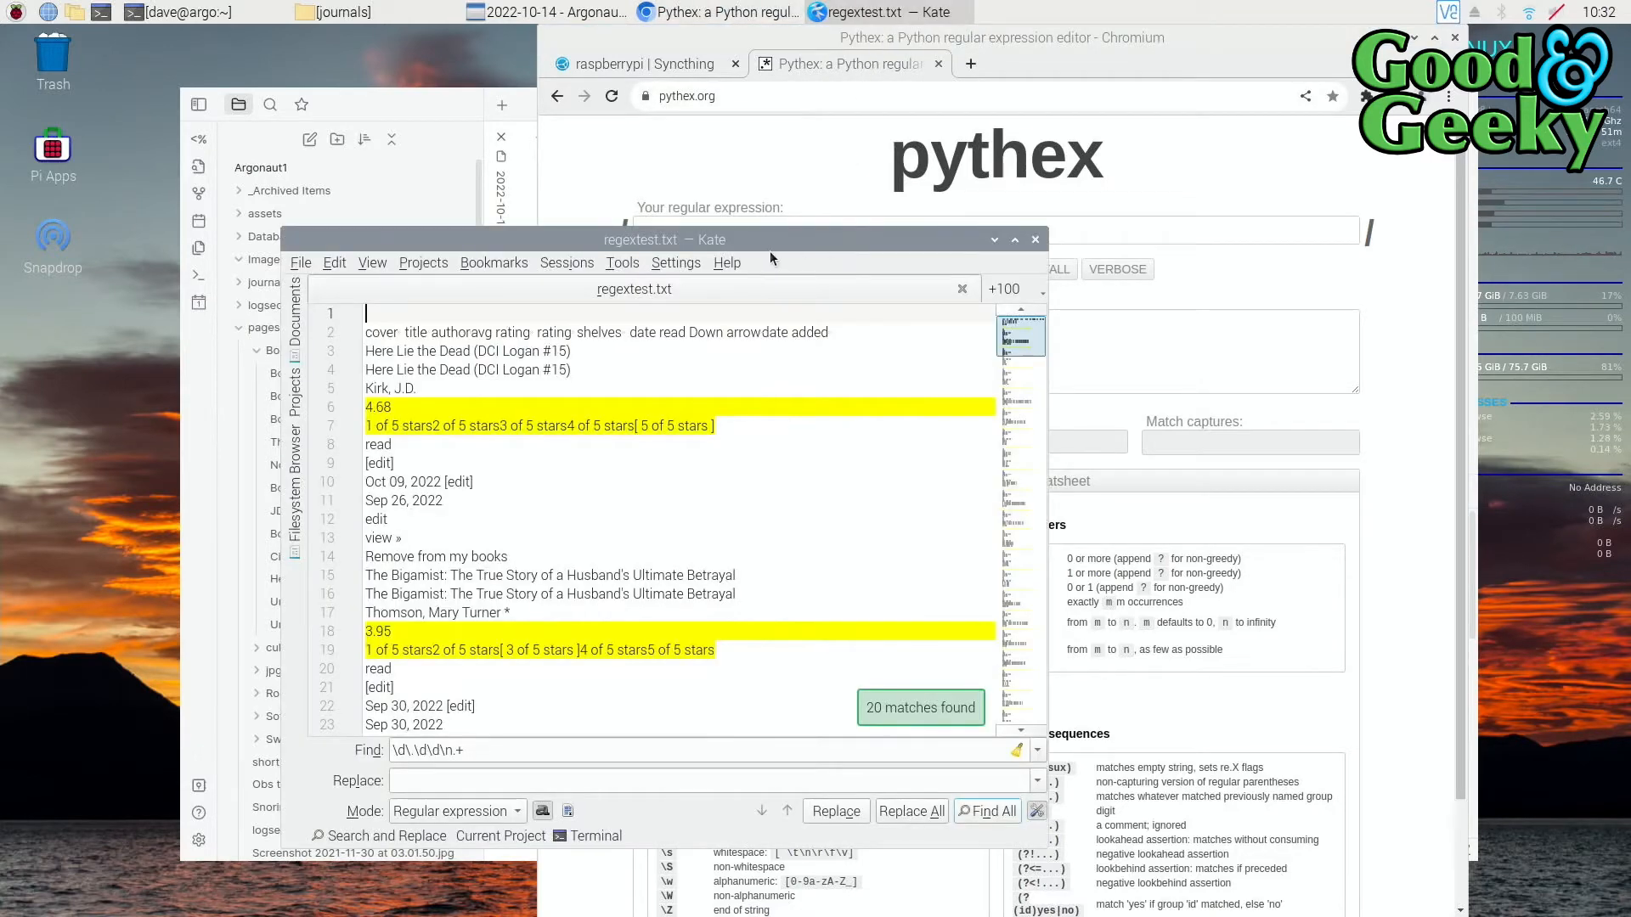
pyautogui.moveTo(779, 248); pyautogui.dragTo(991, 200)
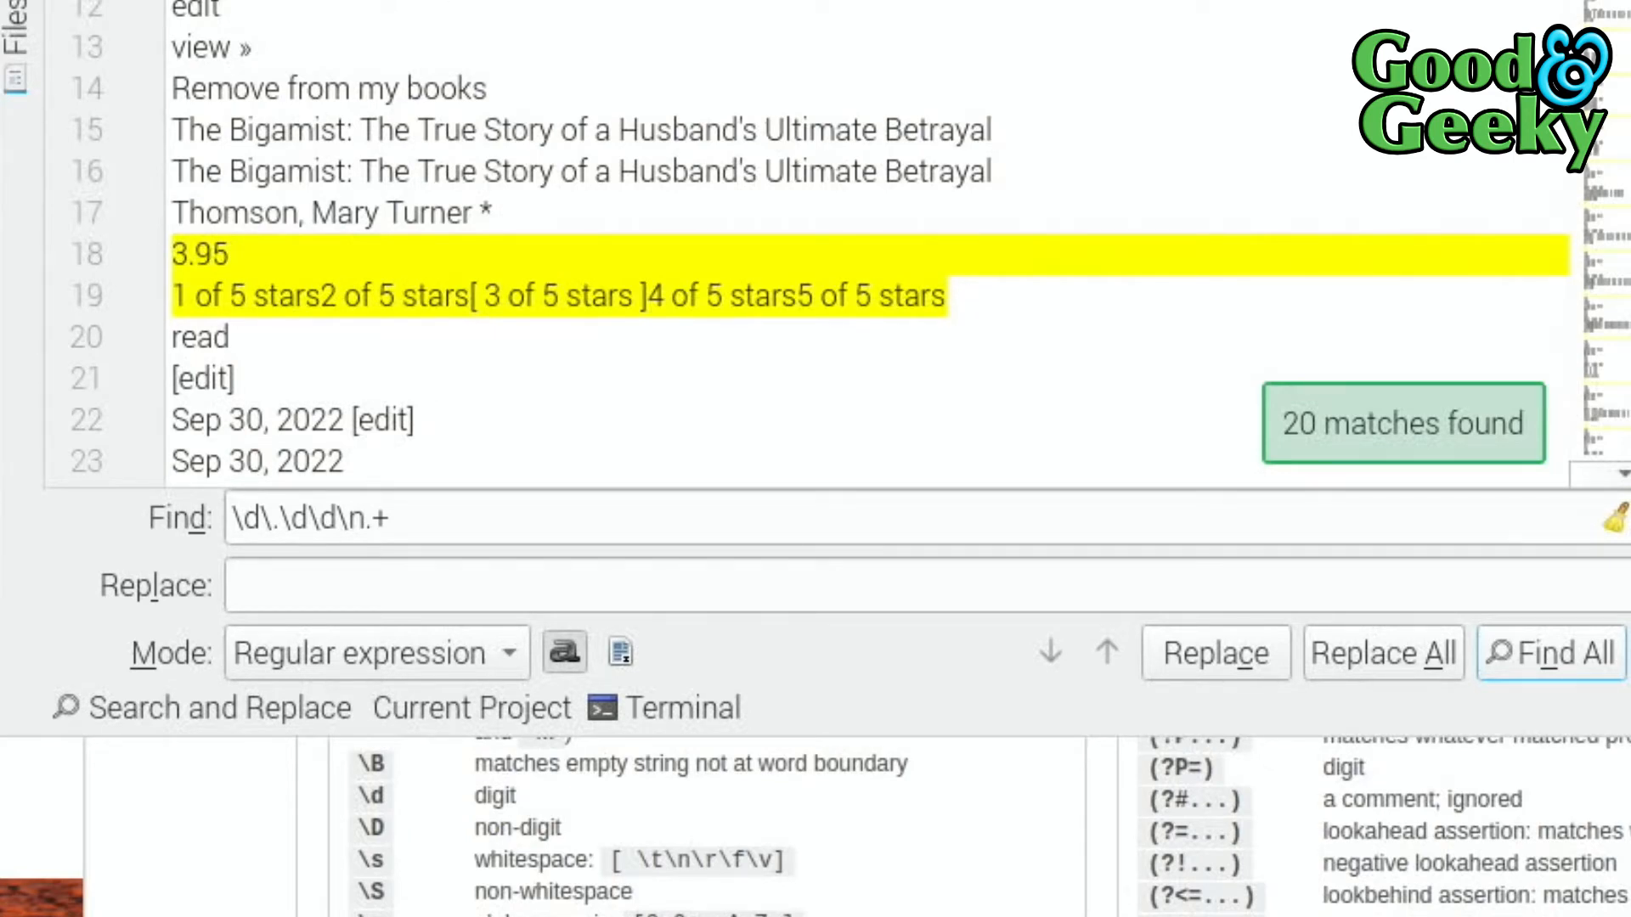
# Step: Extend the search pattern by one line to \d\.\d\d\n.+\n.+ and find all matches in regextest.txt
pyautogui.click(450, 520)
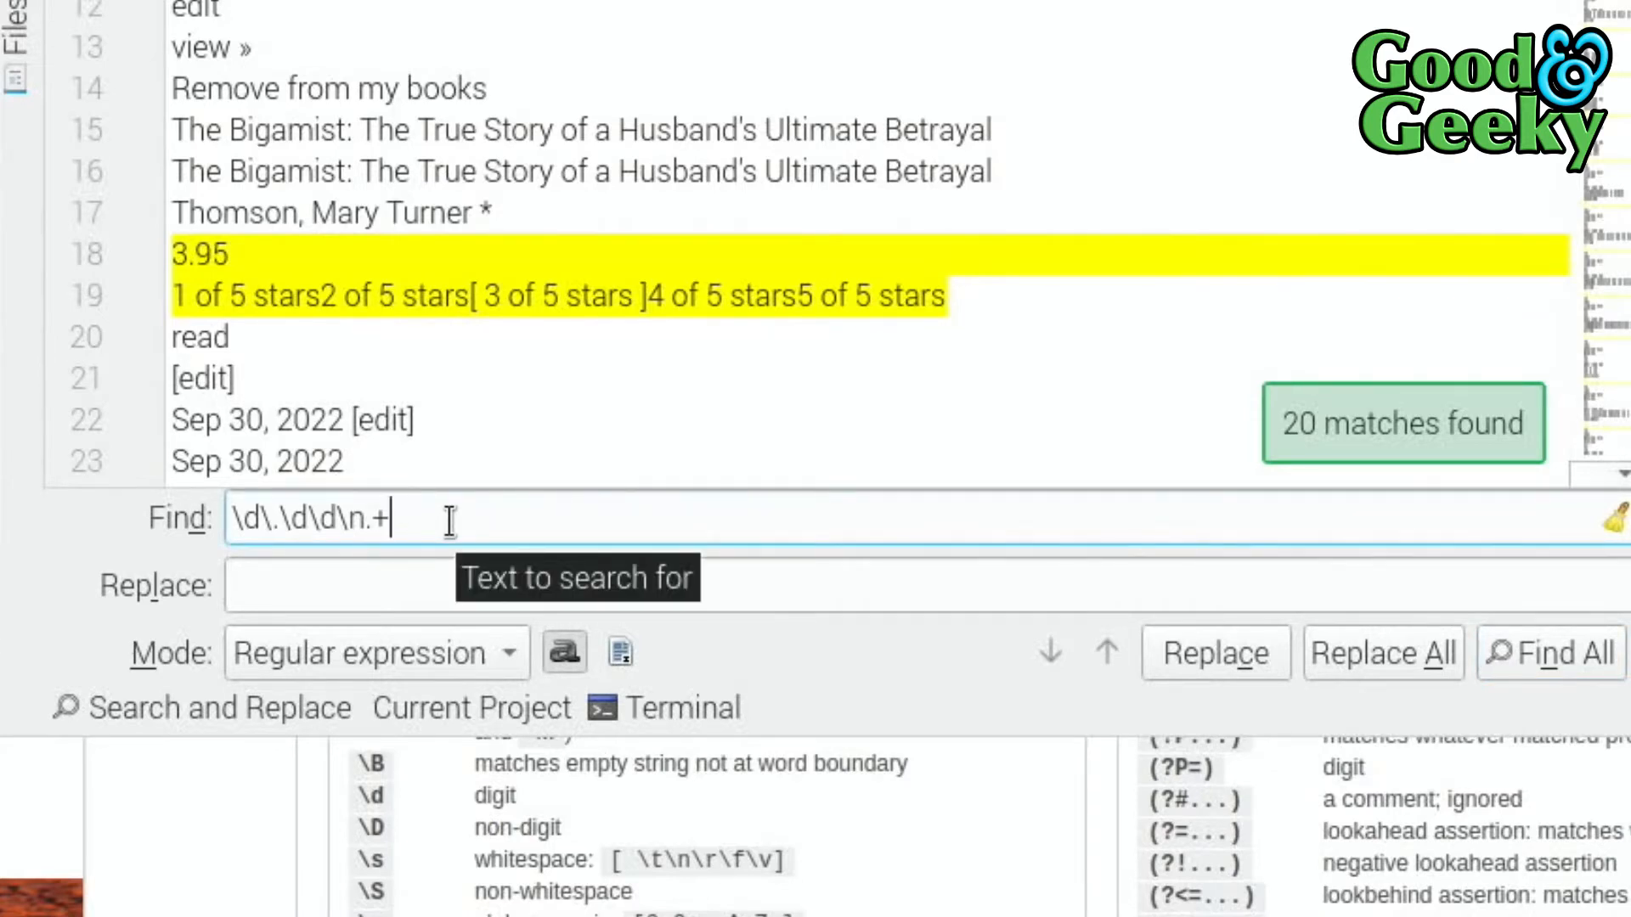
pyautogui.write('\\n.+')
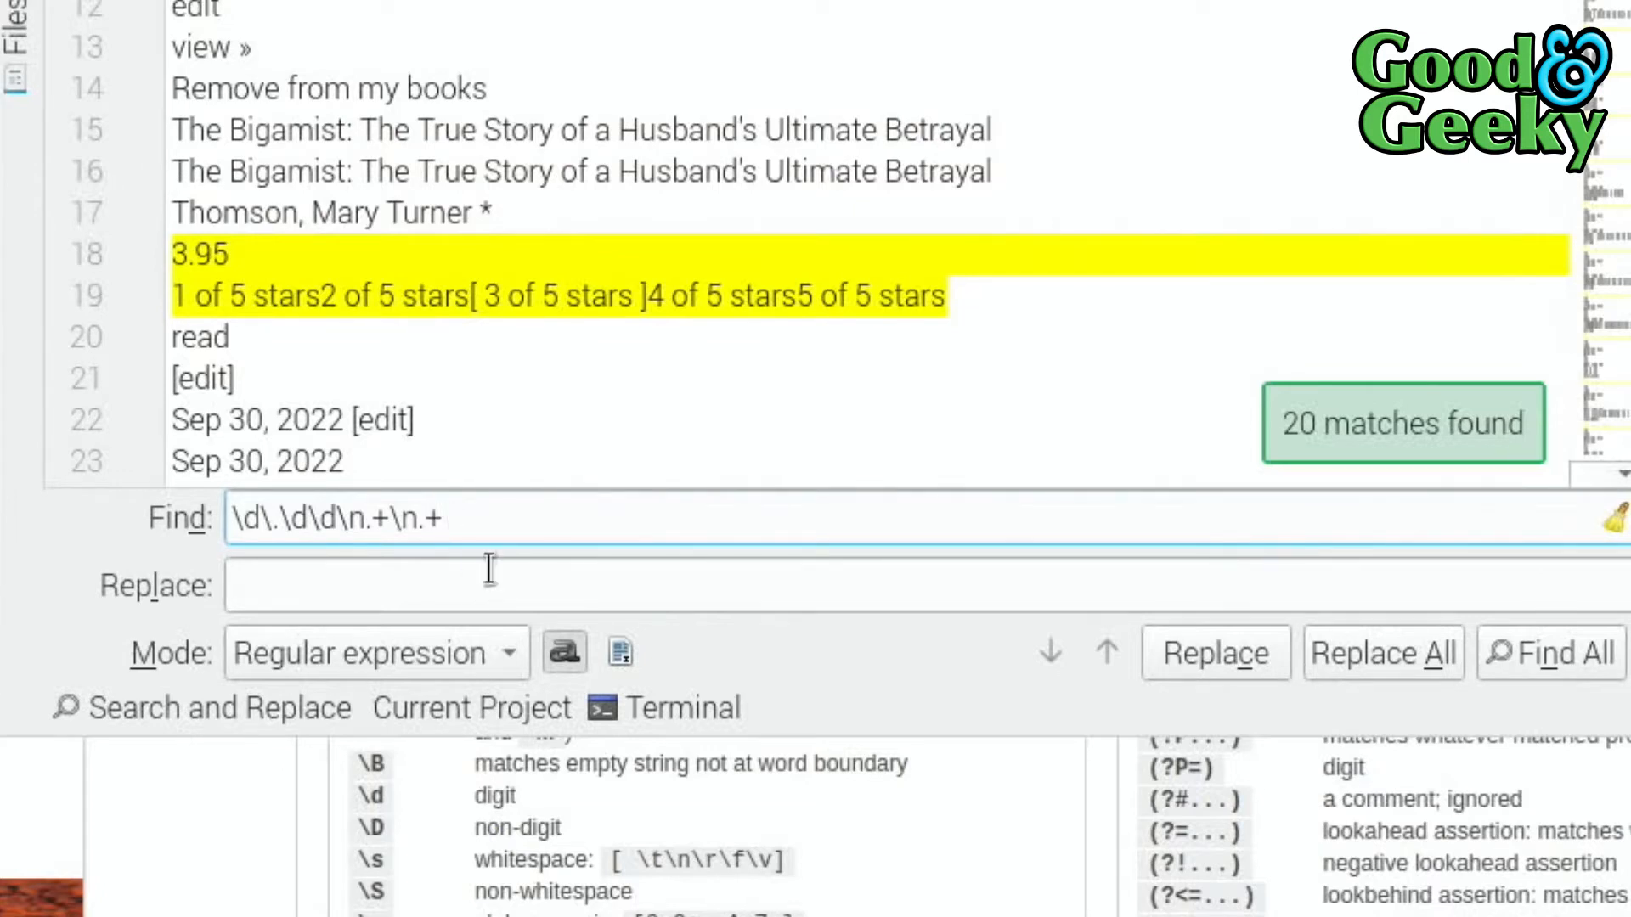
pyautogui.click(1539, 656)
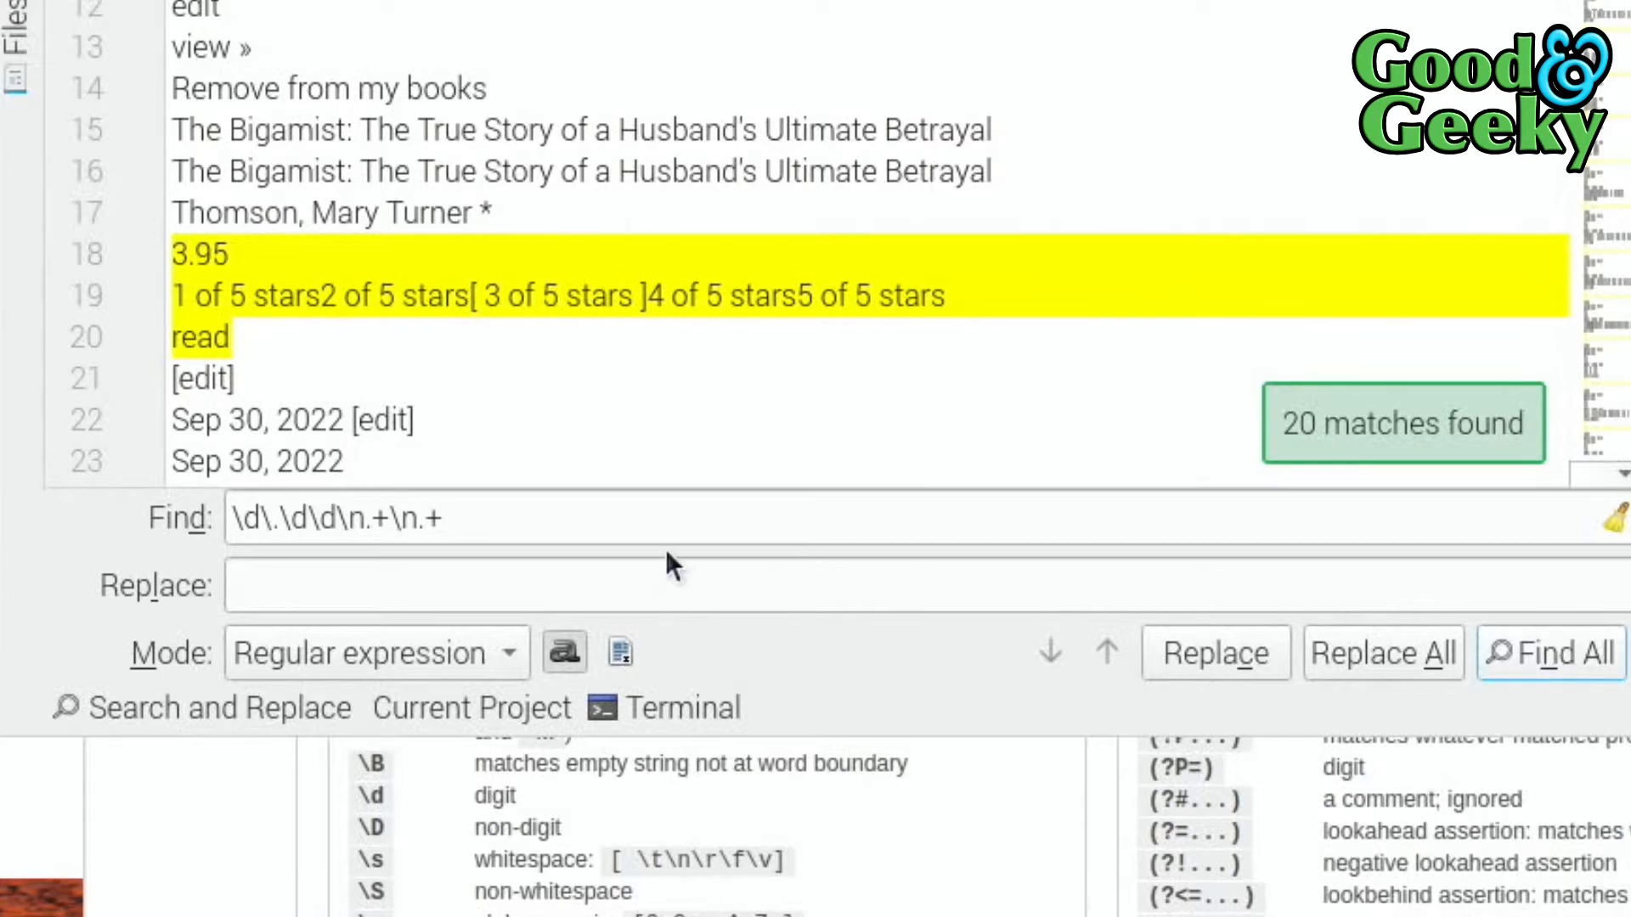
# Step: Extend the search pattern by another line to \d\.\d\d\n.+\n.+\n.+ and find all its matches
pyautogui.click(544, 511)
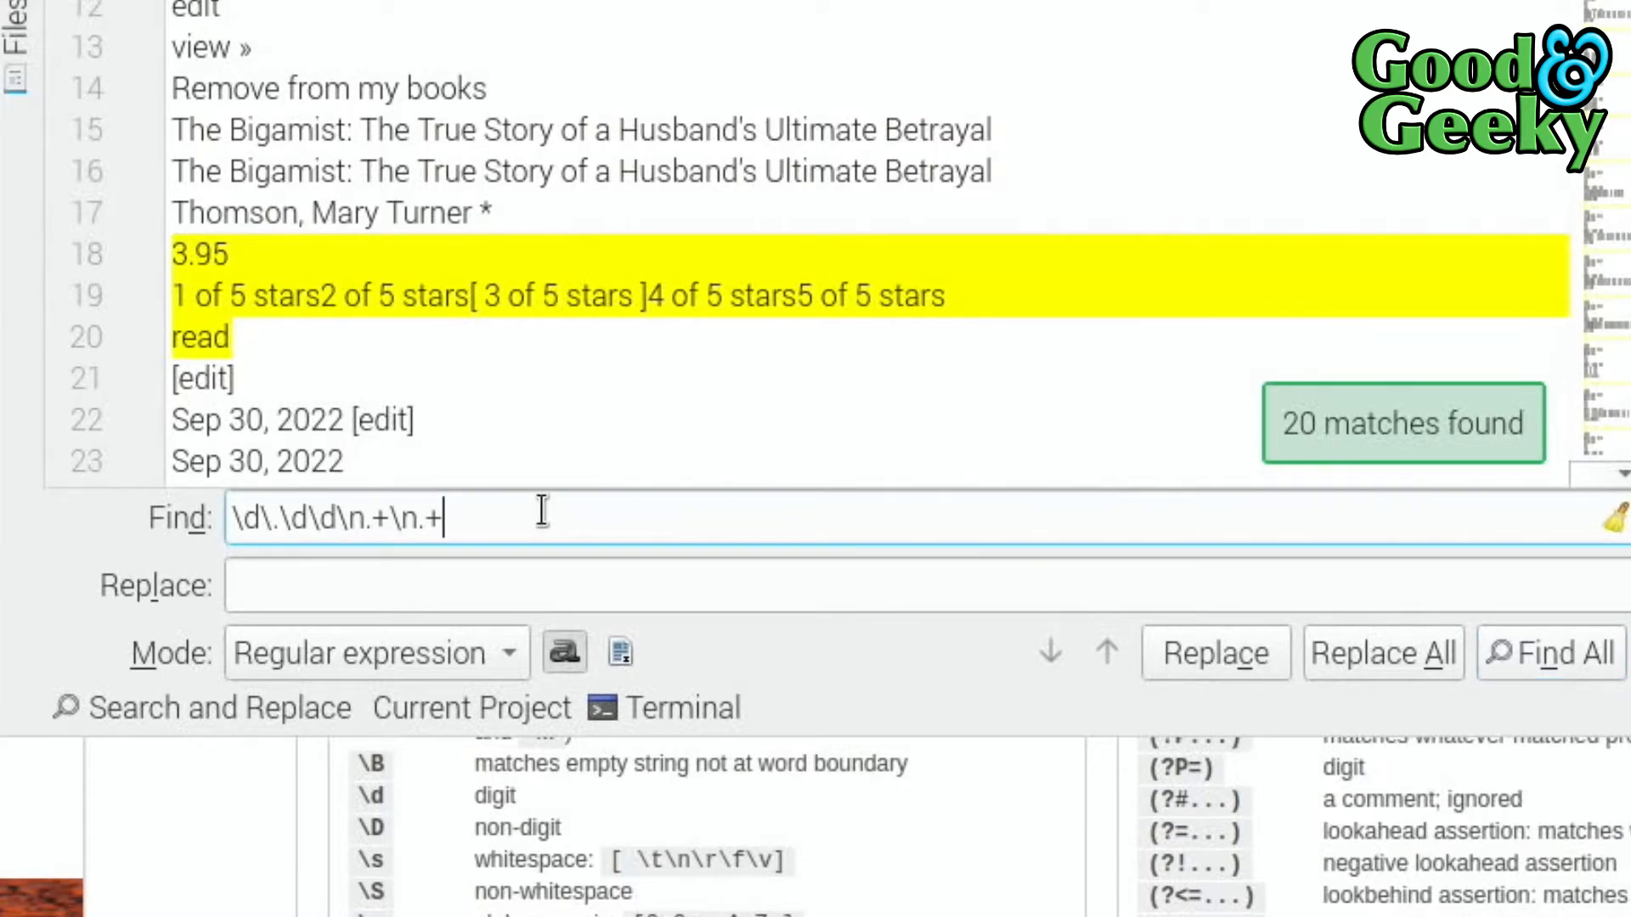
pyautogui.write('\\n')
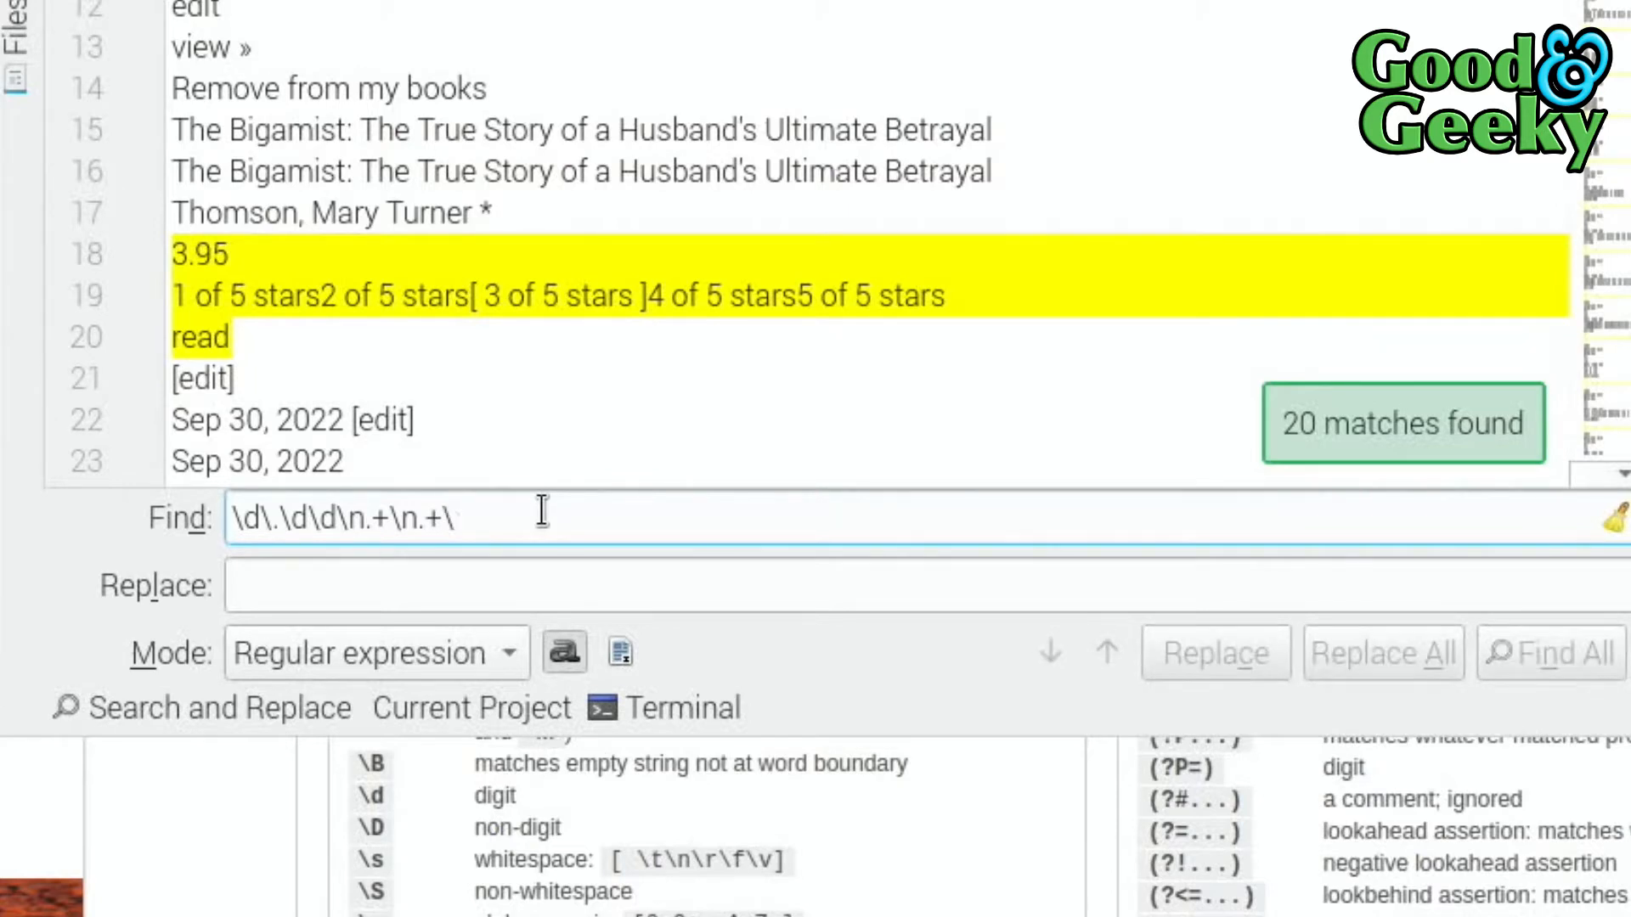
pyautogui.write('.')
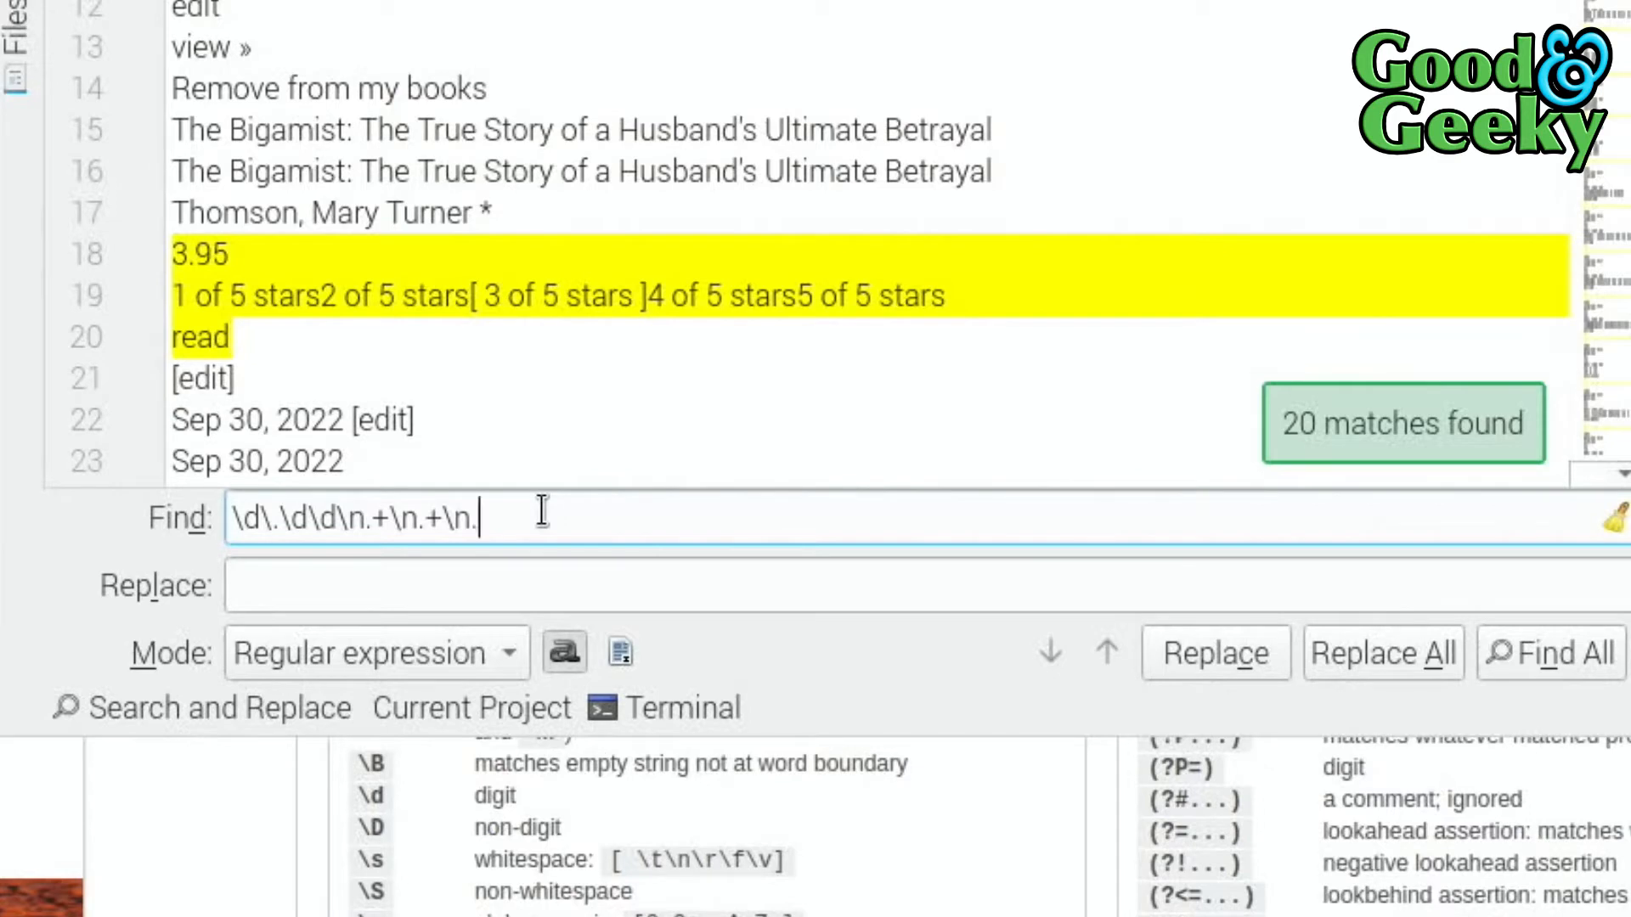
pyautogui.write('+')
pyautogui.click(1534, 654)
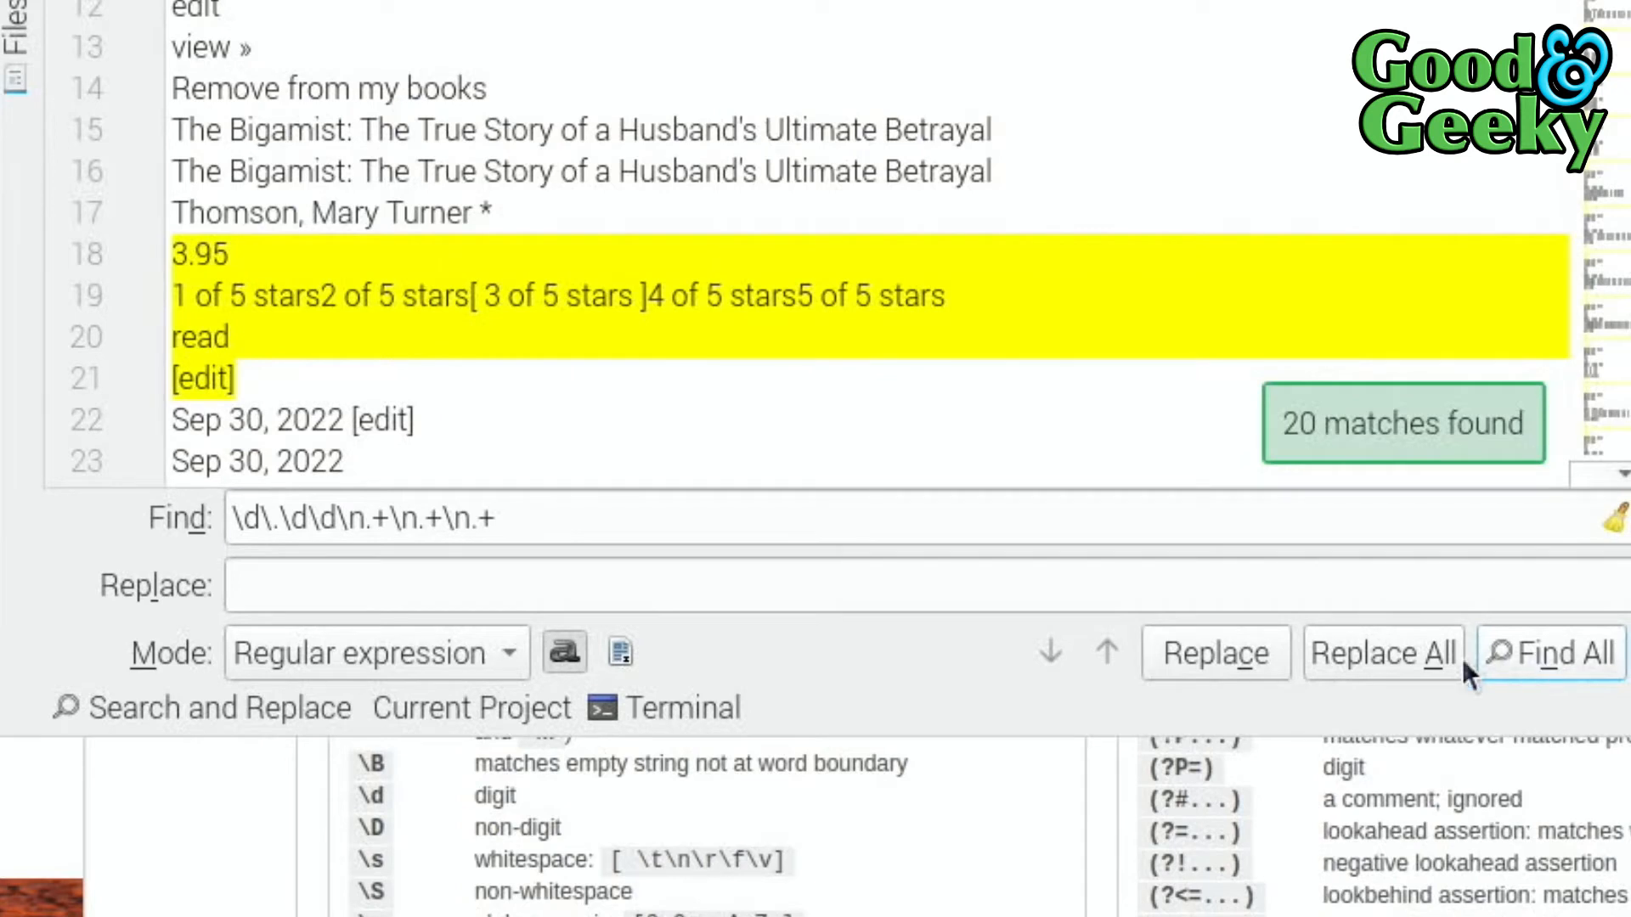
# Step: Replace all matches of the pattern with <<<< in regular expression mode
pyautogui.click(341, 584)
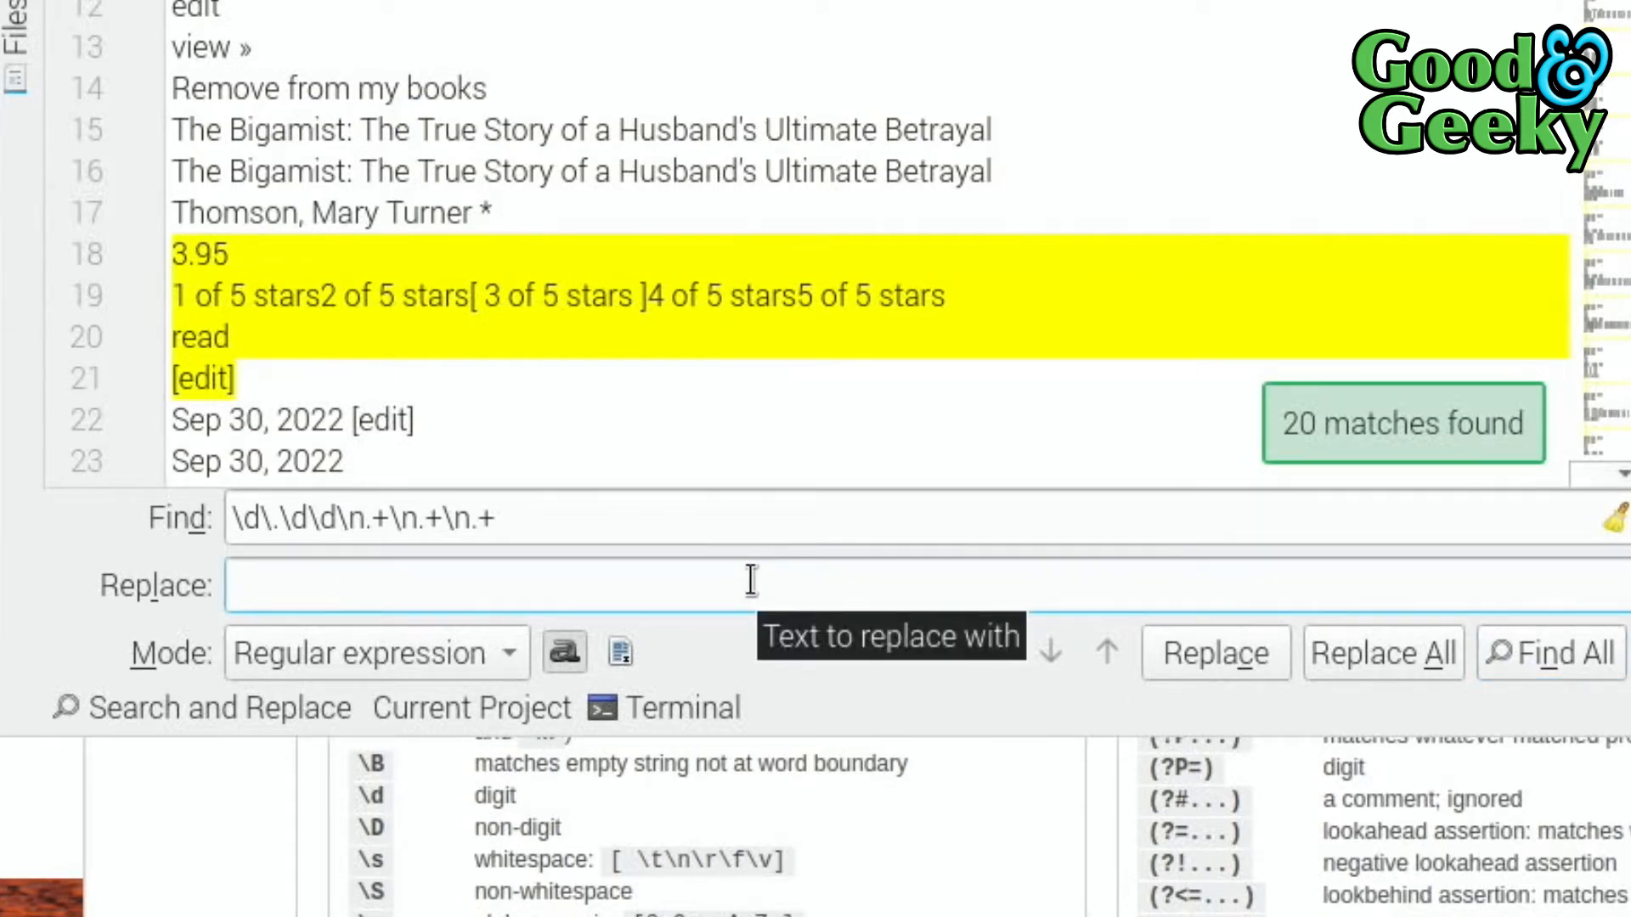
pyautogui.write('<<')
pyautogui.write('>>')
pyautogui.press('BackSpace')
pyautogui.press('BackSpace')
pyautogui.write('<<')
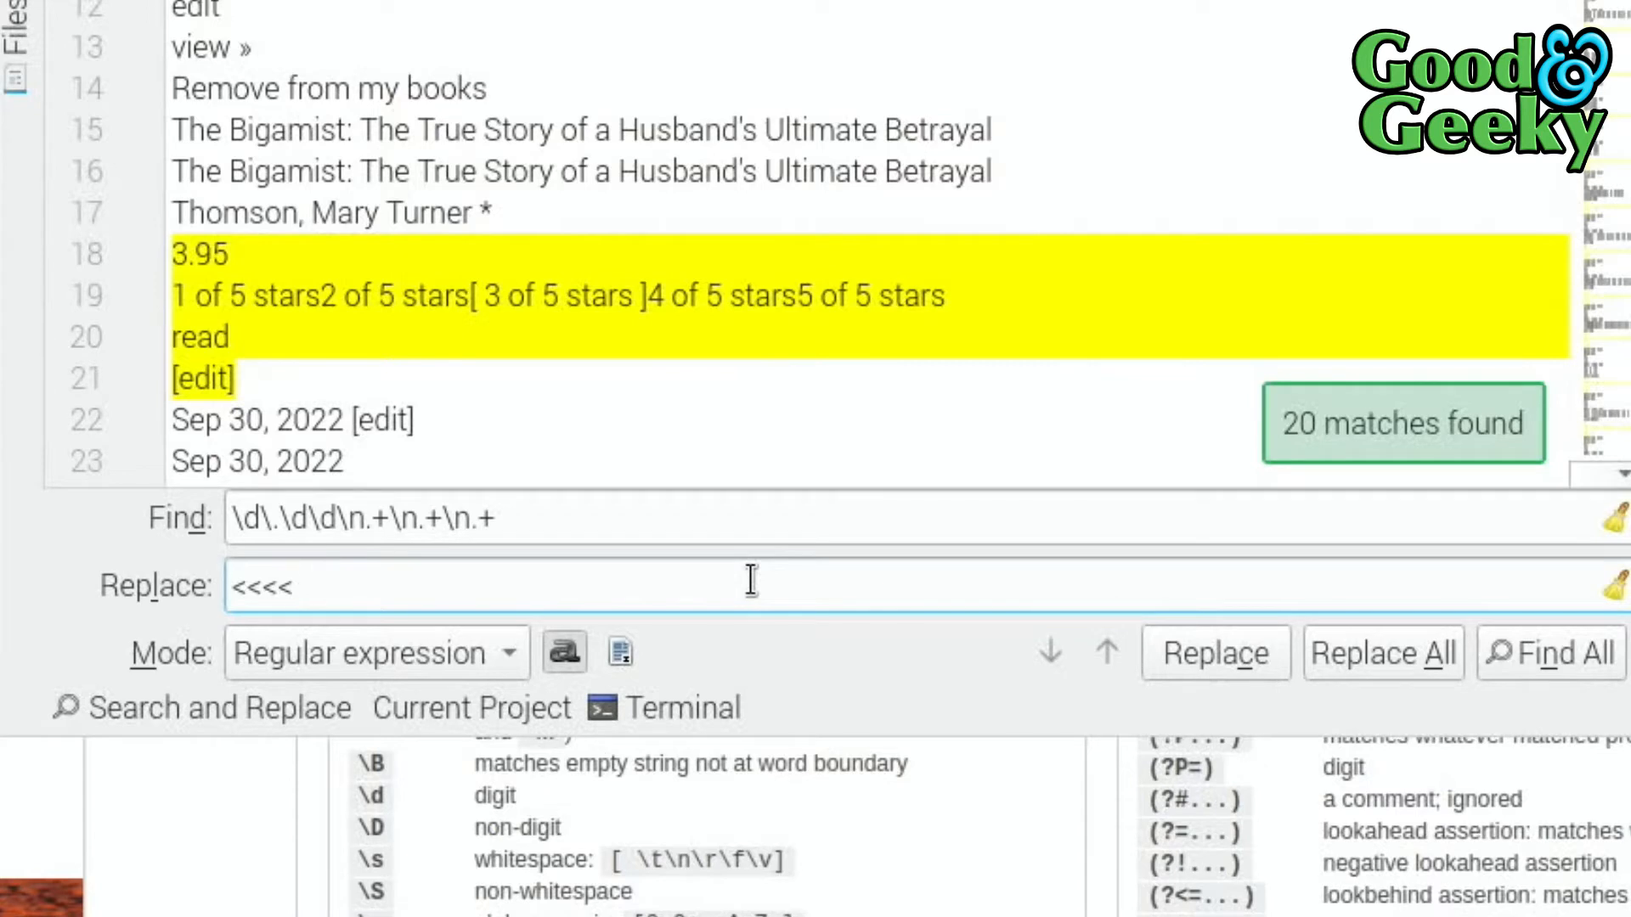
pyautogui.click(500, 651)
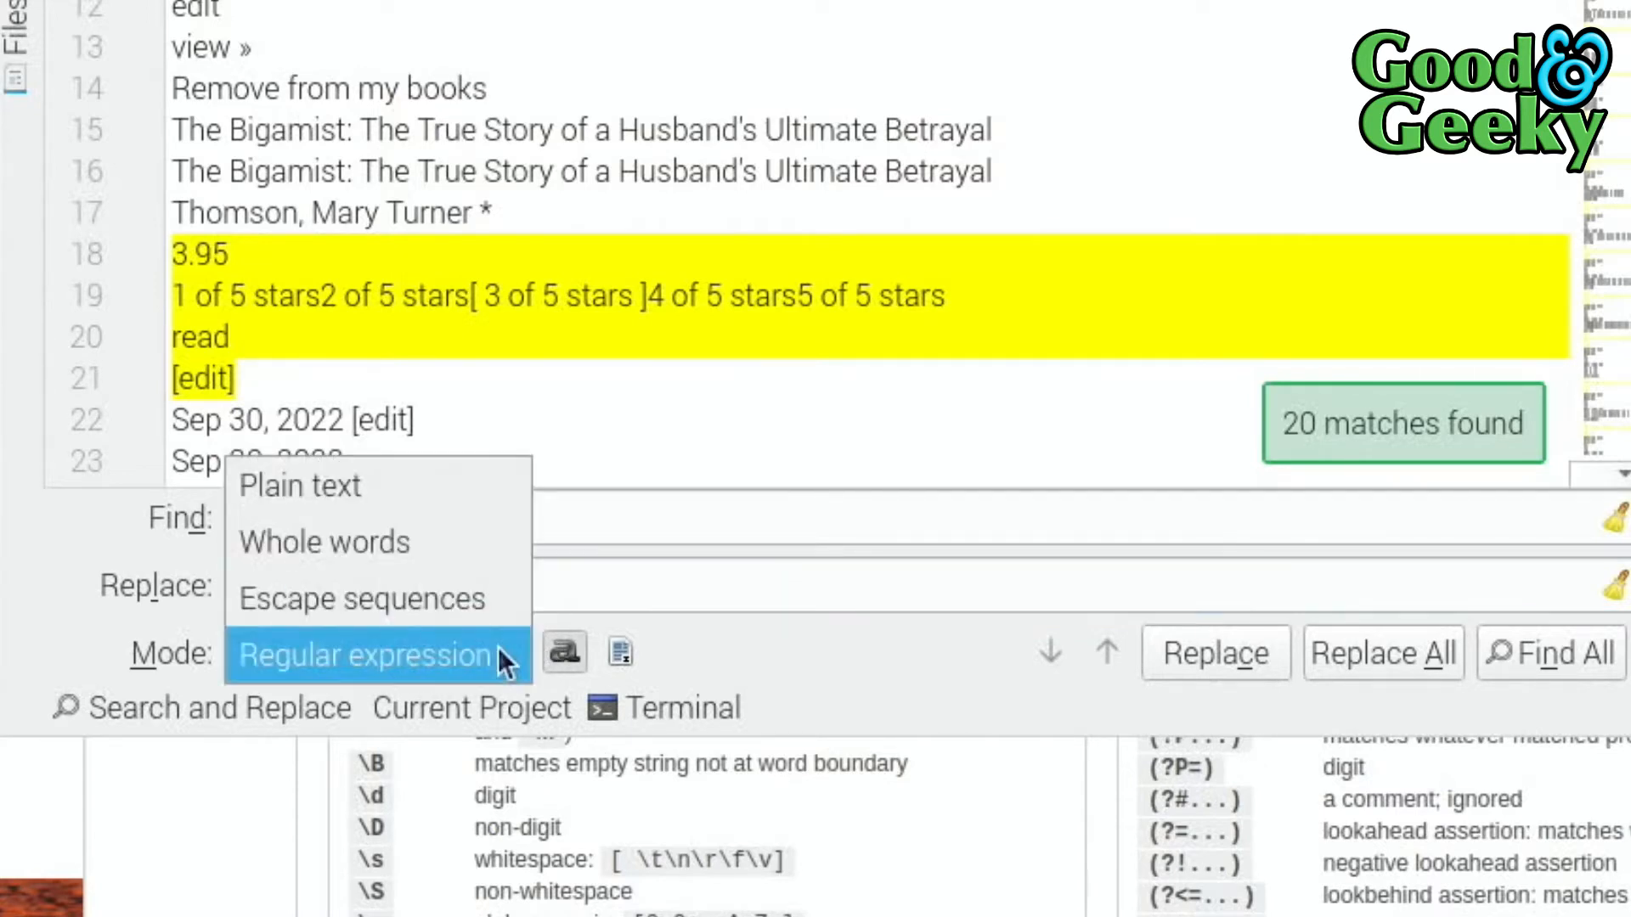
pyautogui.click(443, 661)
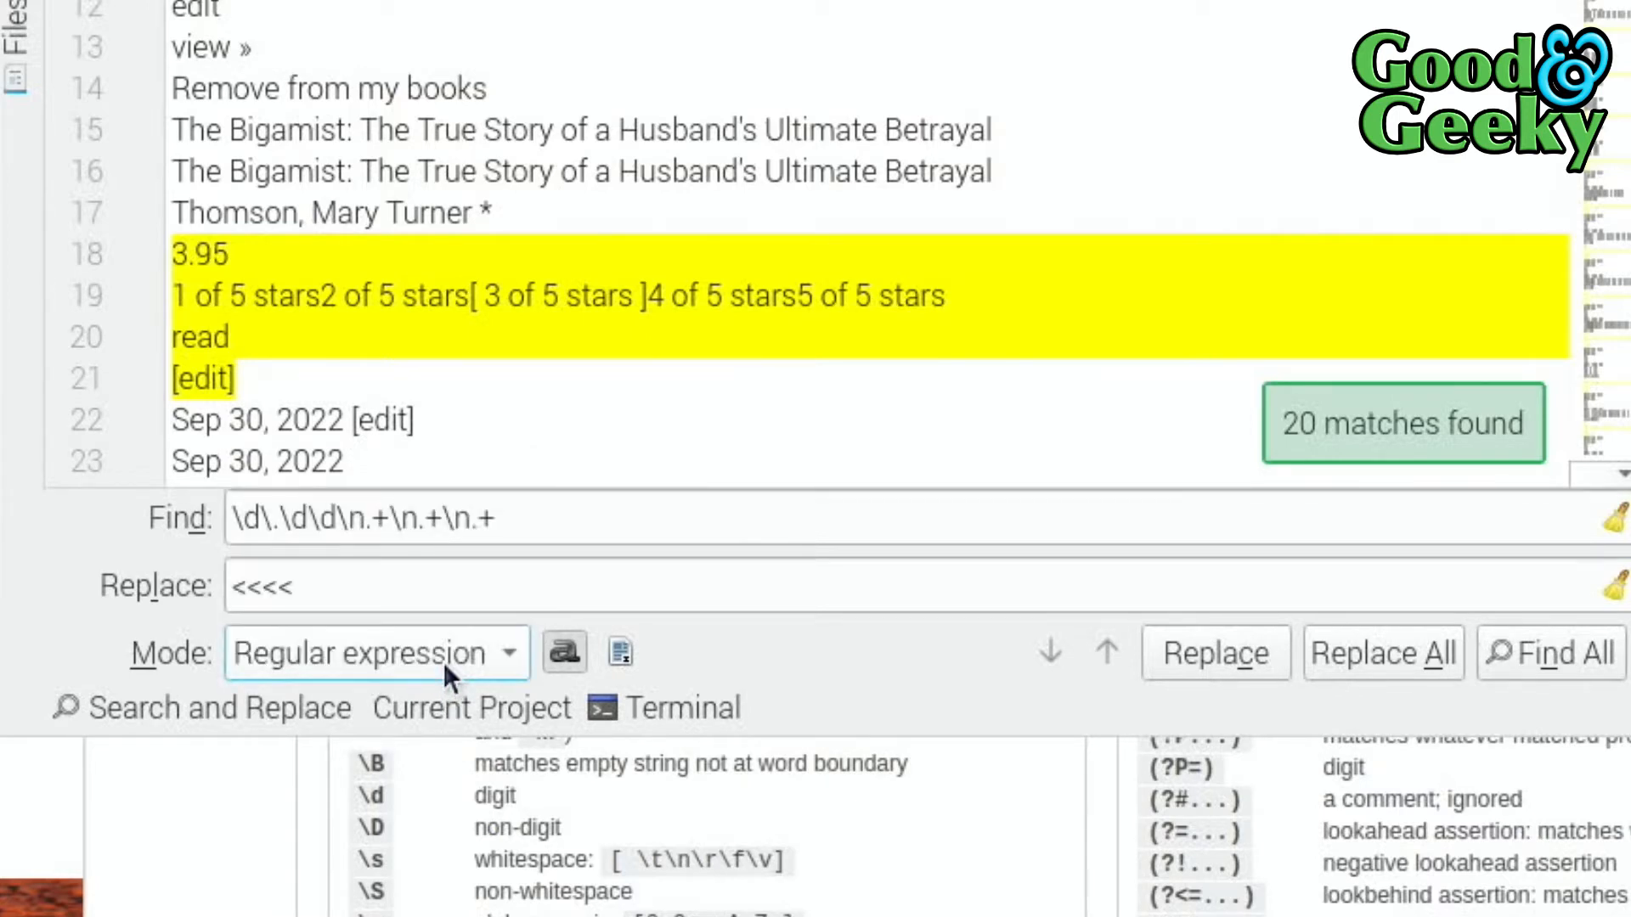
pyautogui.click(1358, 648)
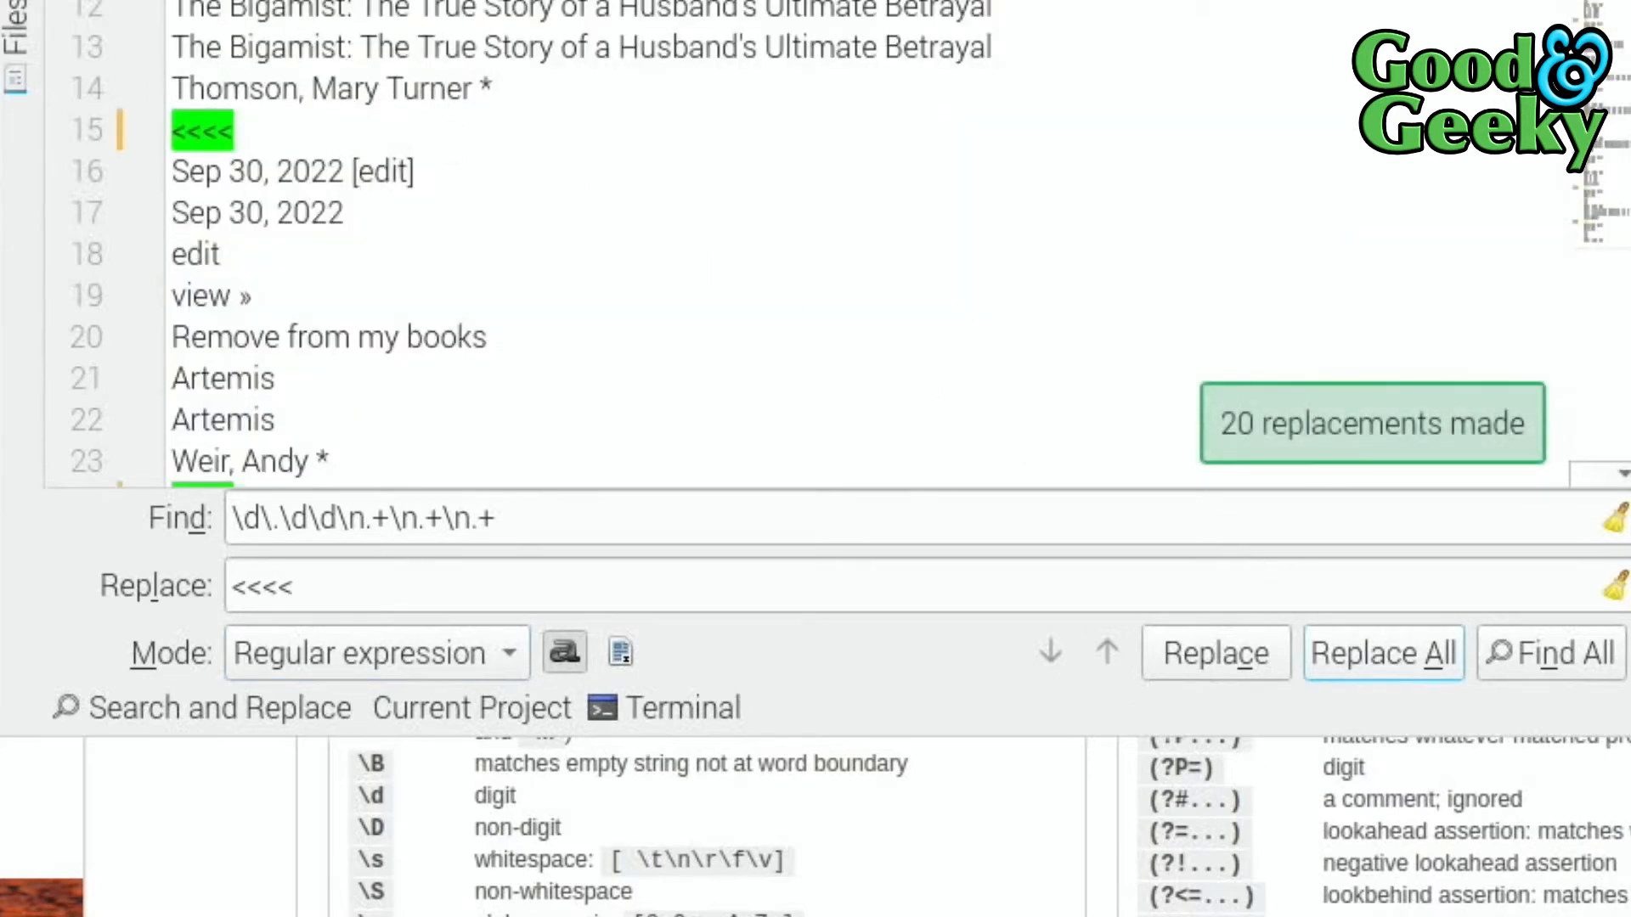
pyautogui.scroll(-15, 594, 255)
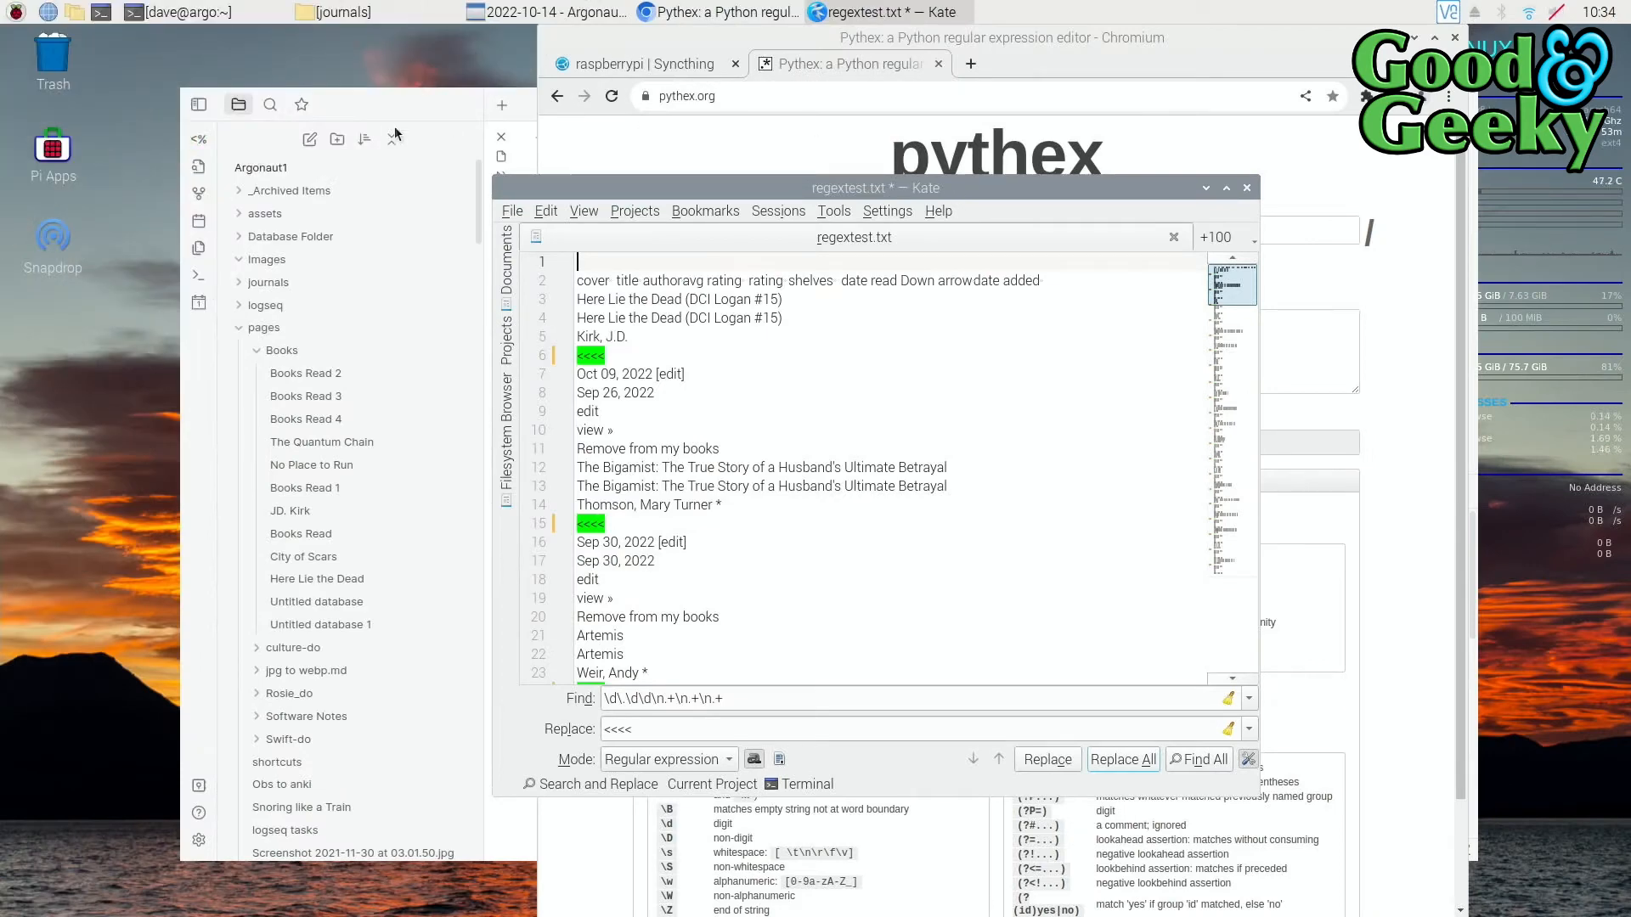
# Step: Switch to Obsidian, update the Dataview community plugin to version 0.5.47 and close the settings
pyautogui.click(446, 95)
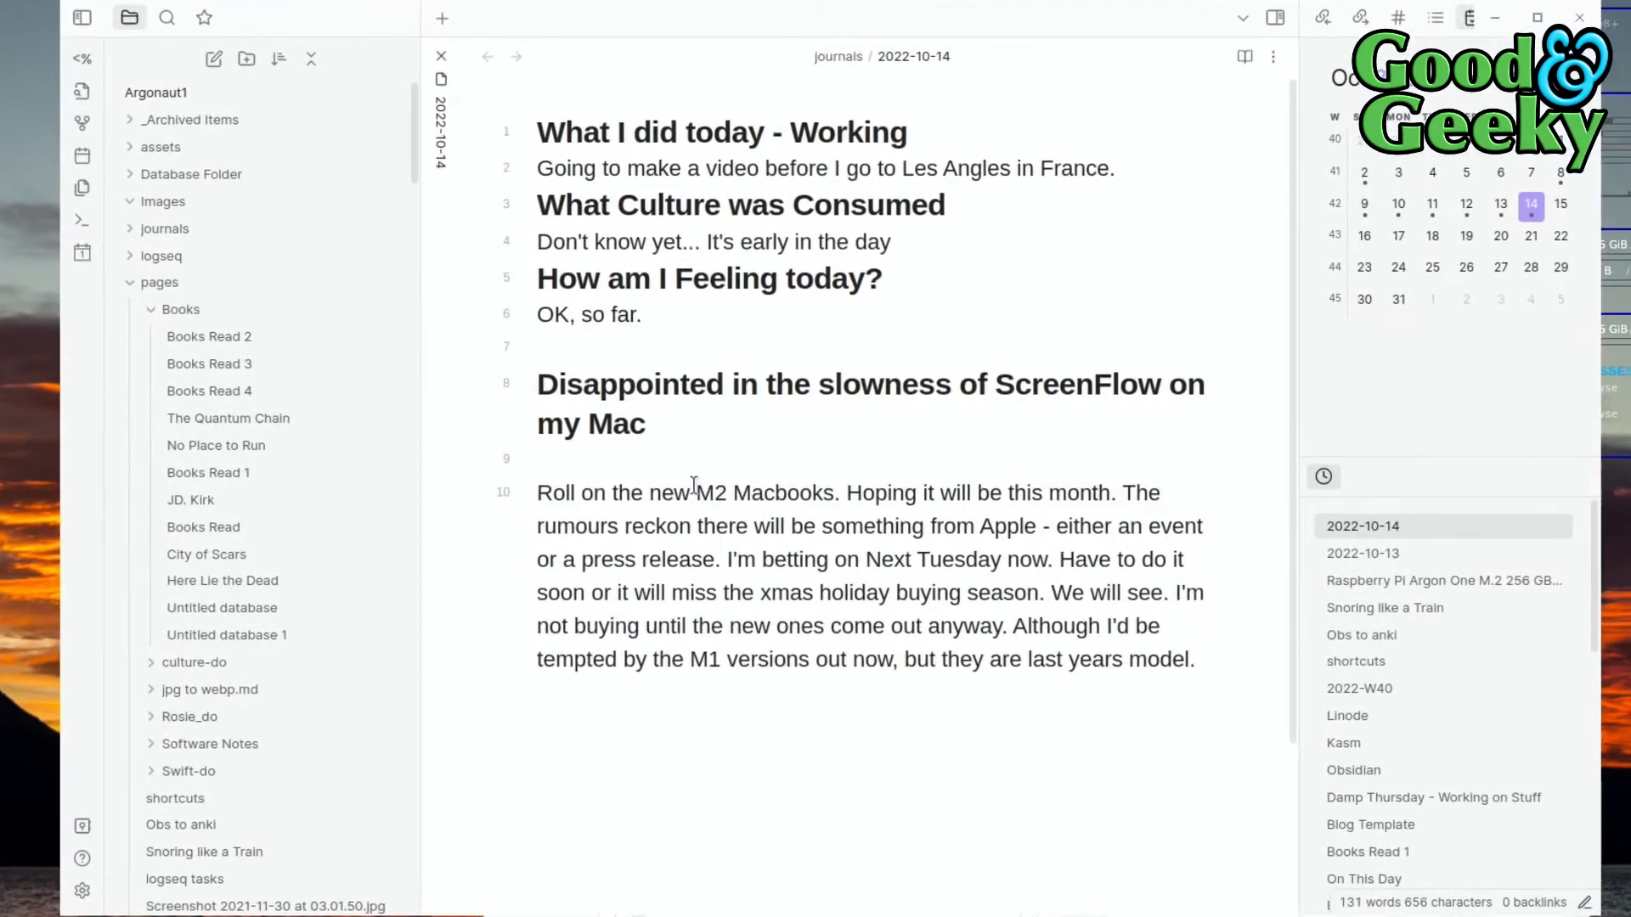
pyautogui.click(79, 892)
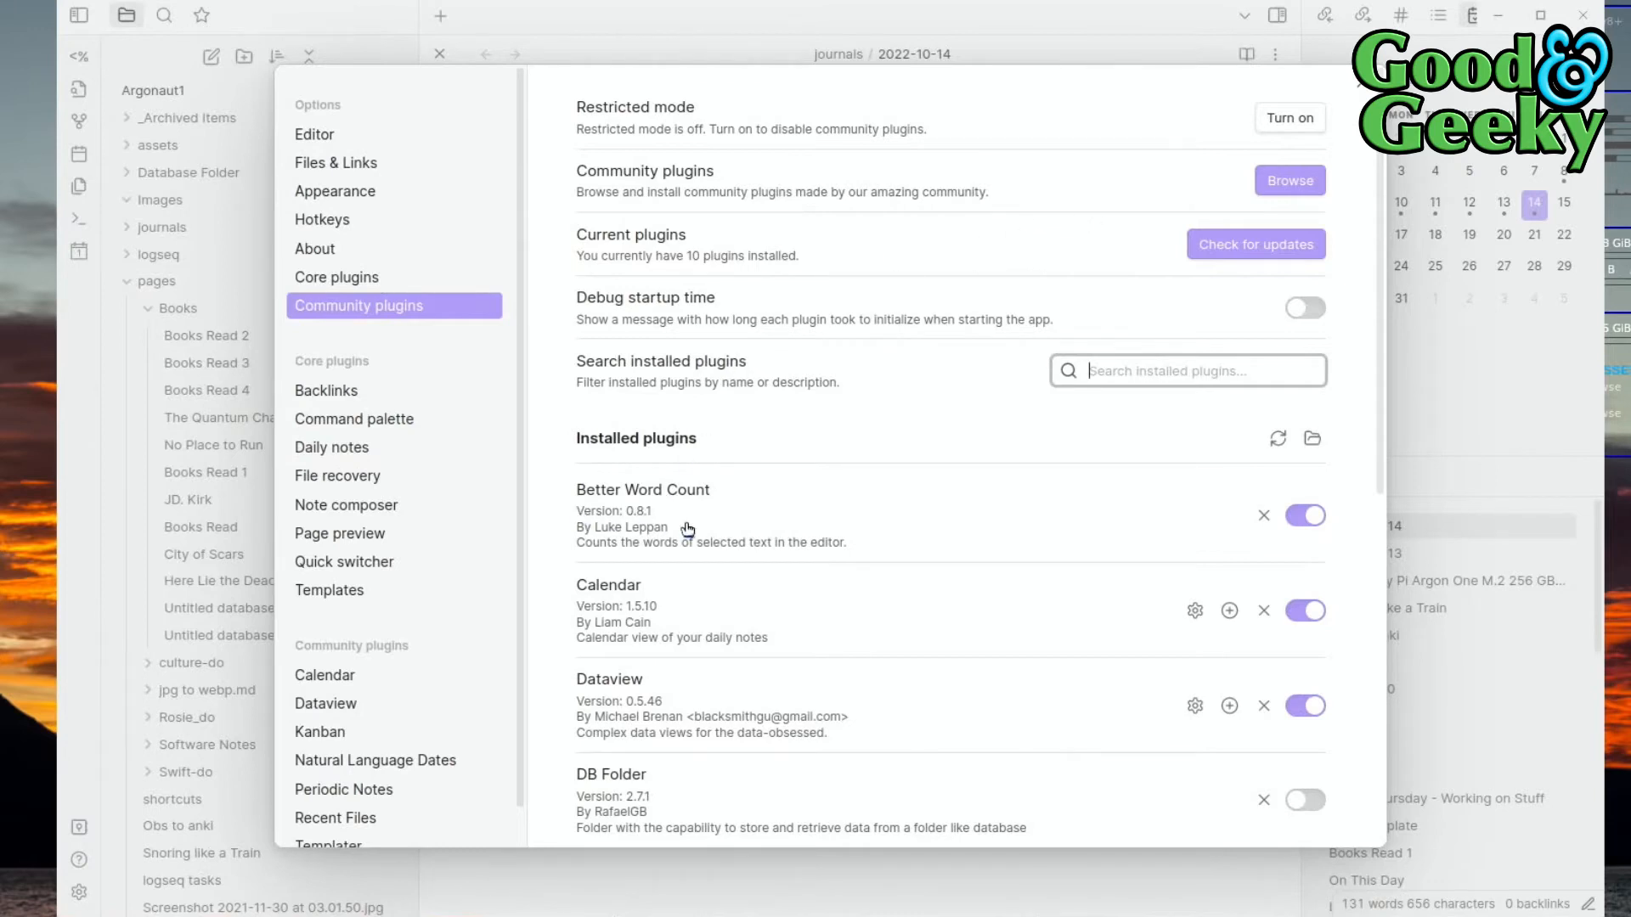
pyautogui.scroll(-4, 696, 542)
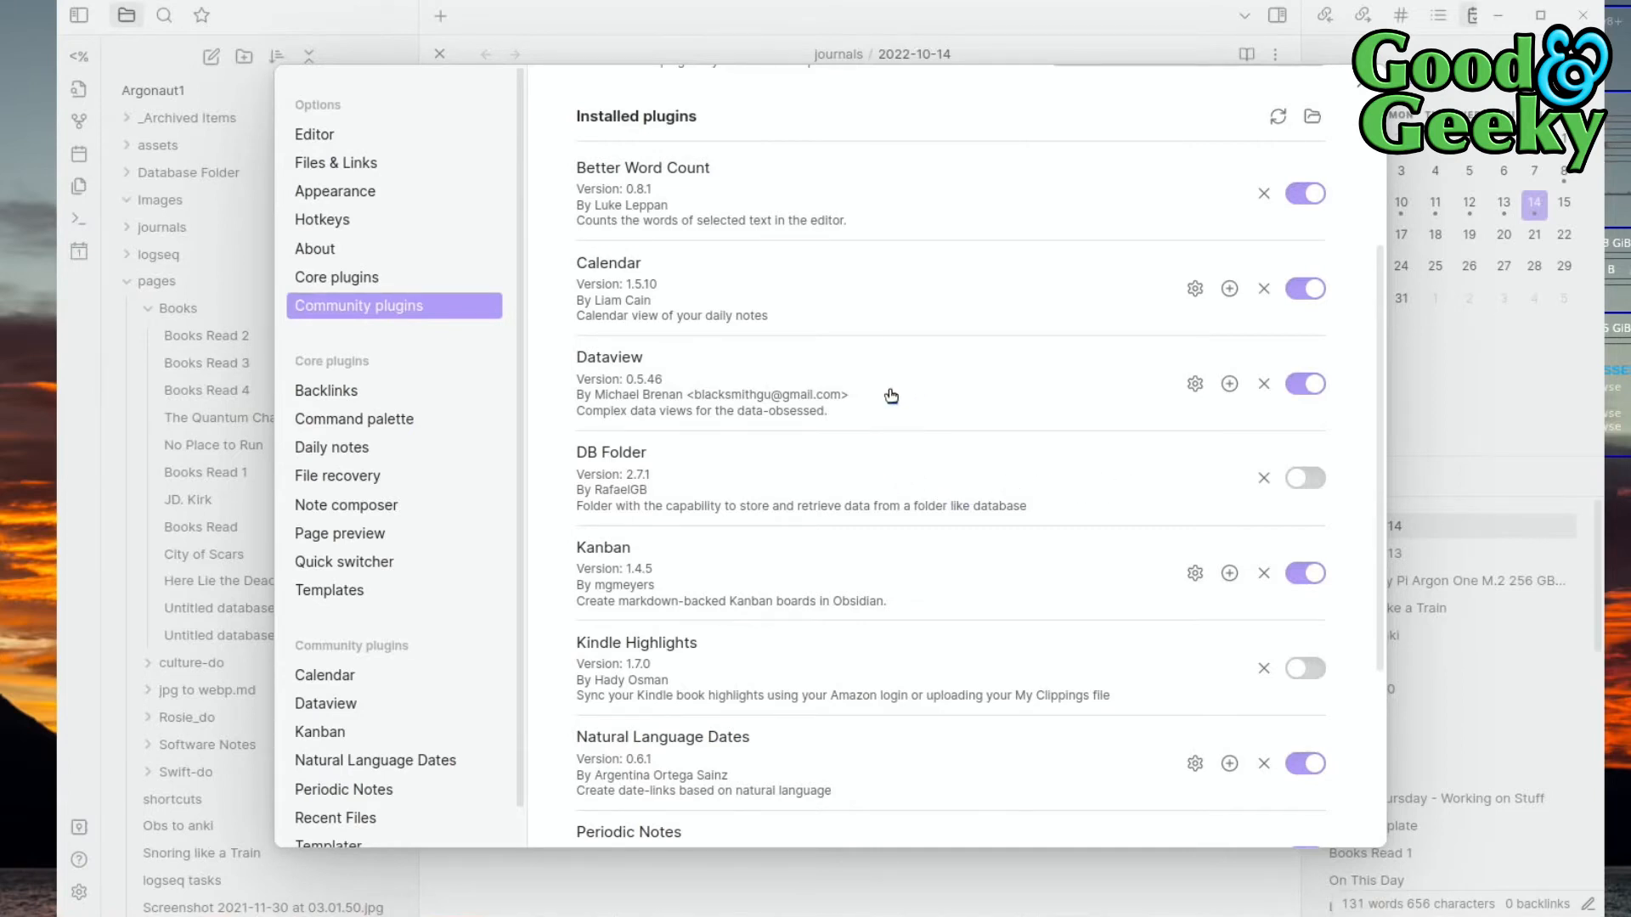
pyautogui.click(705, 370)
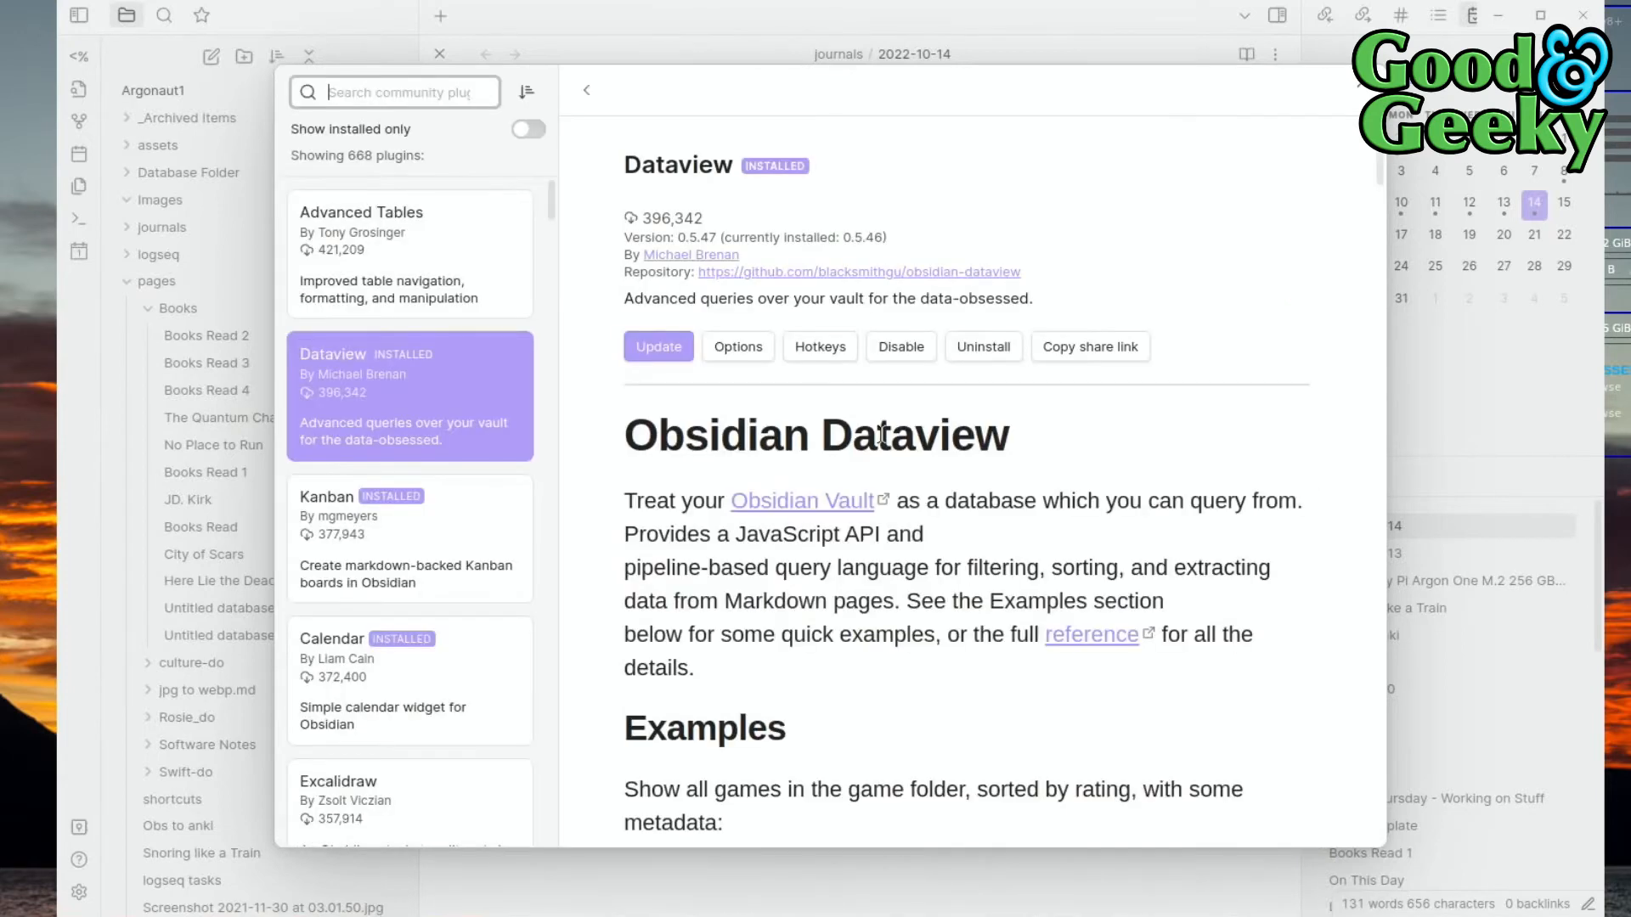
pyautogui.click(661, 355)
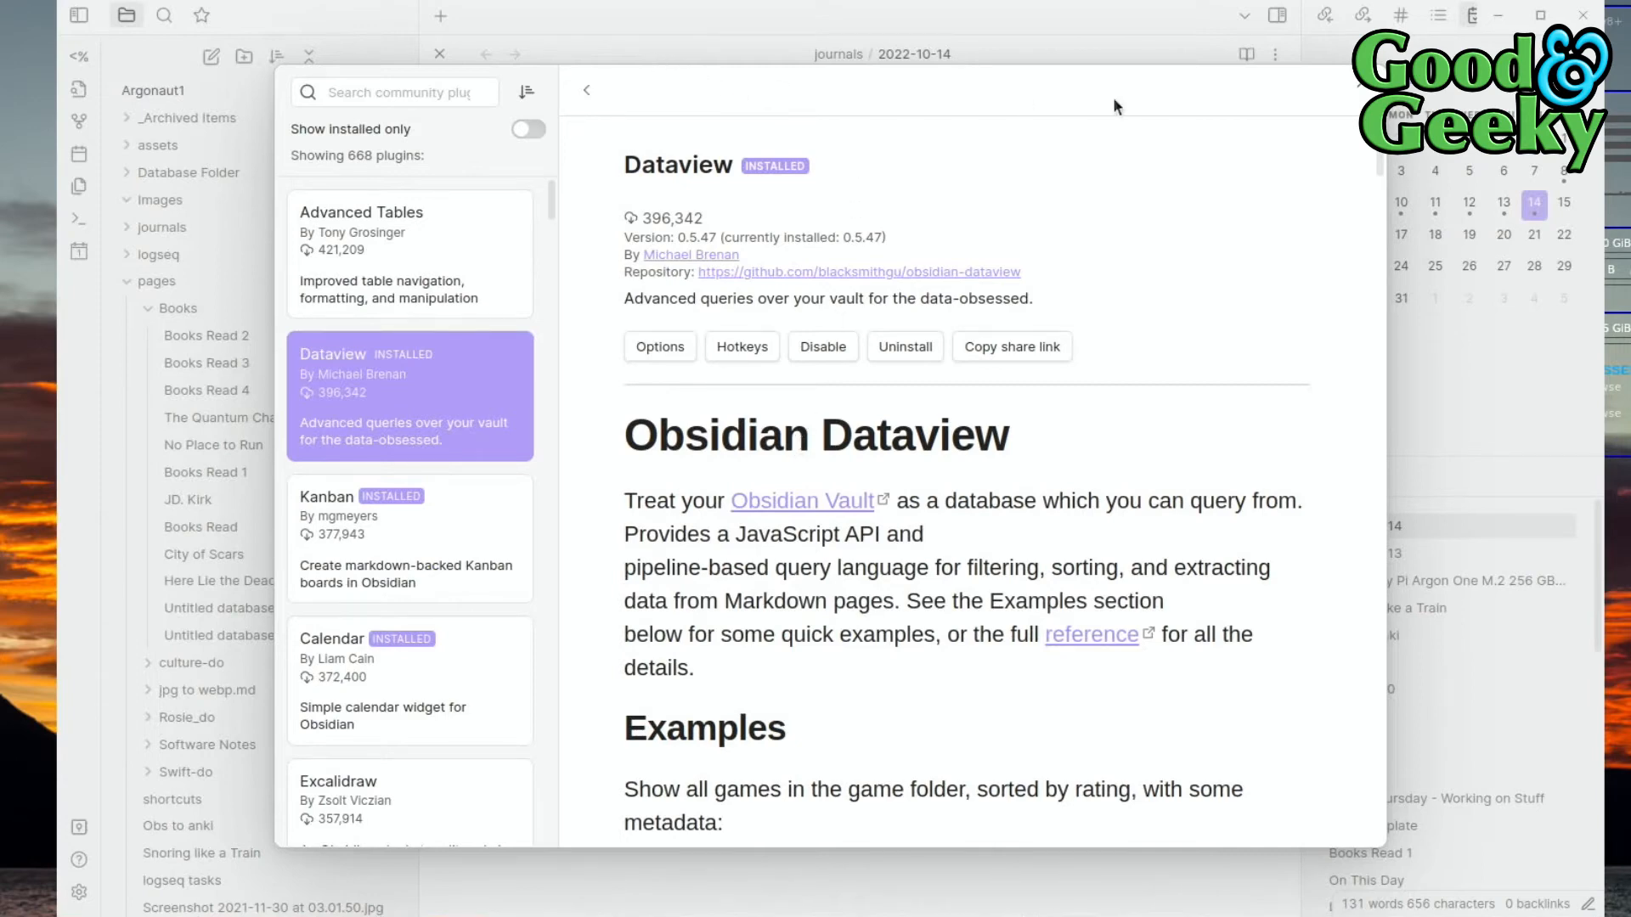
pyautogui.click(1354, 96)
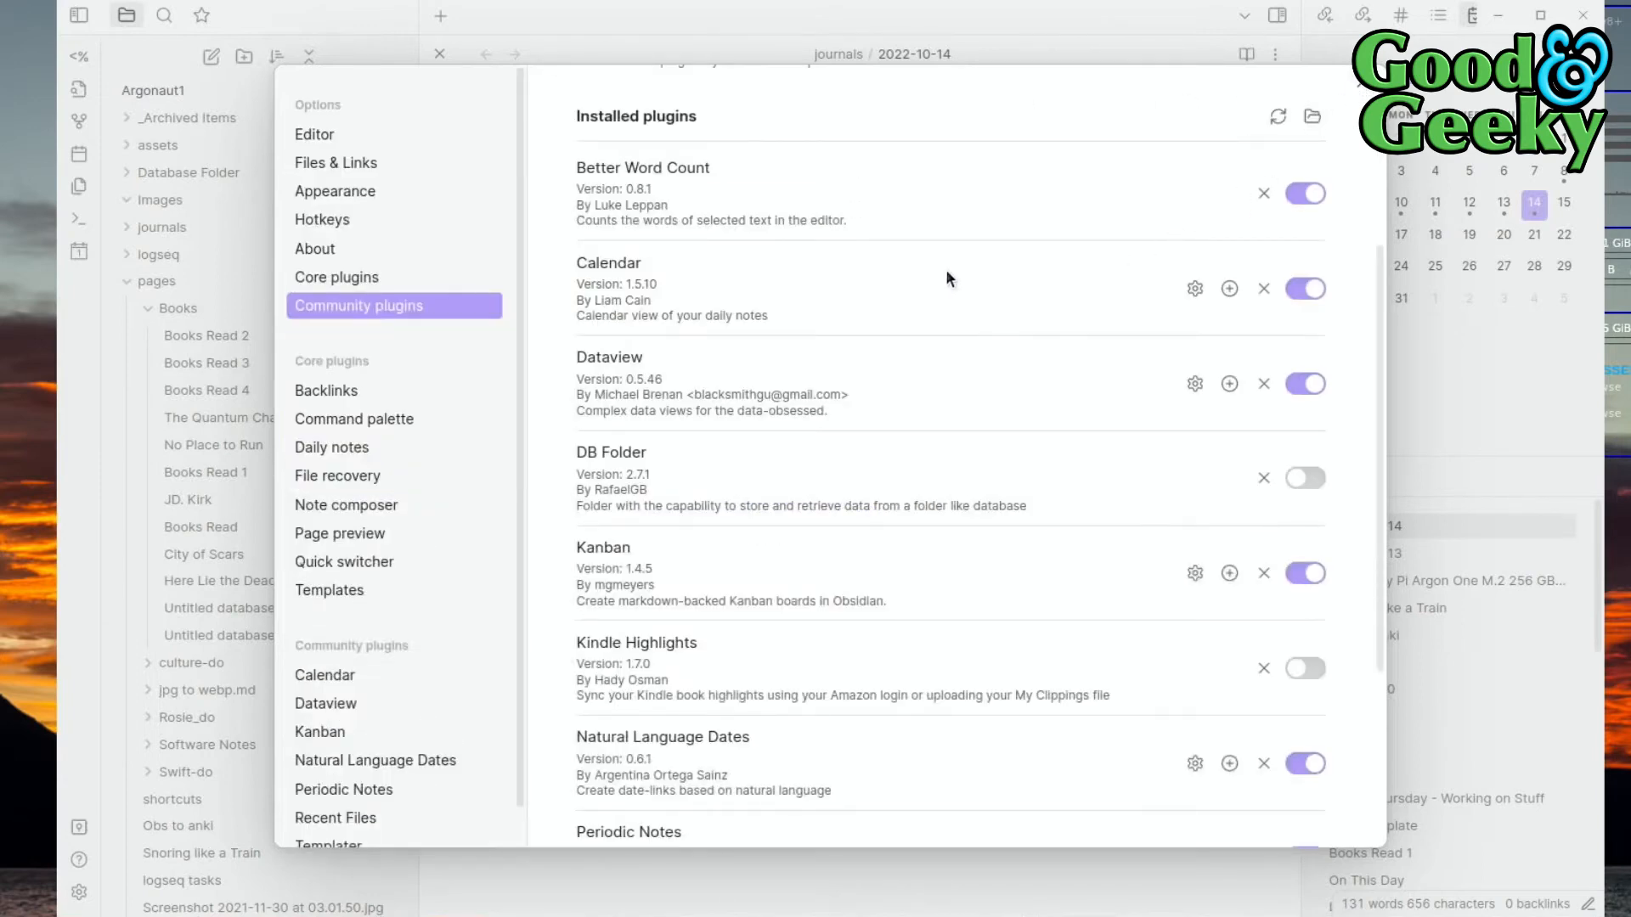
pyautogui.press('Escape')
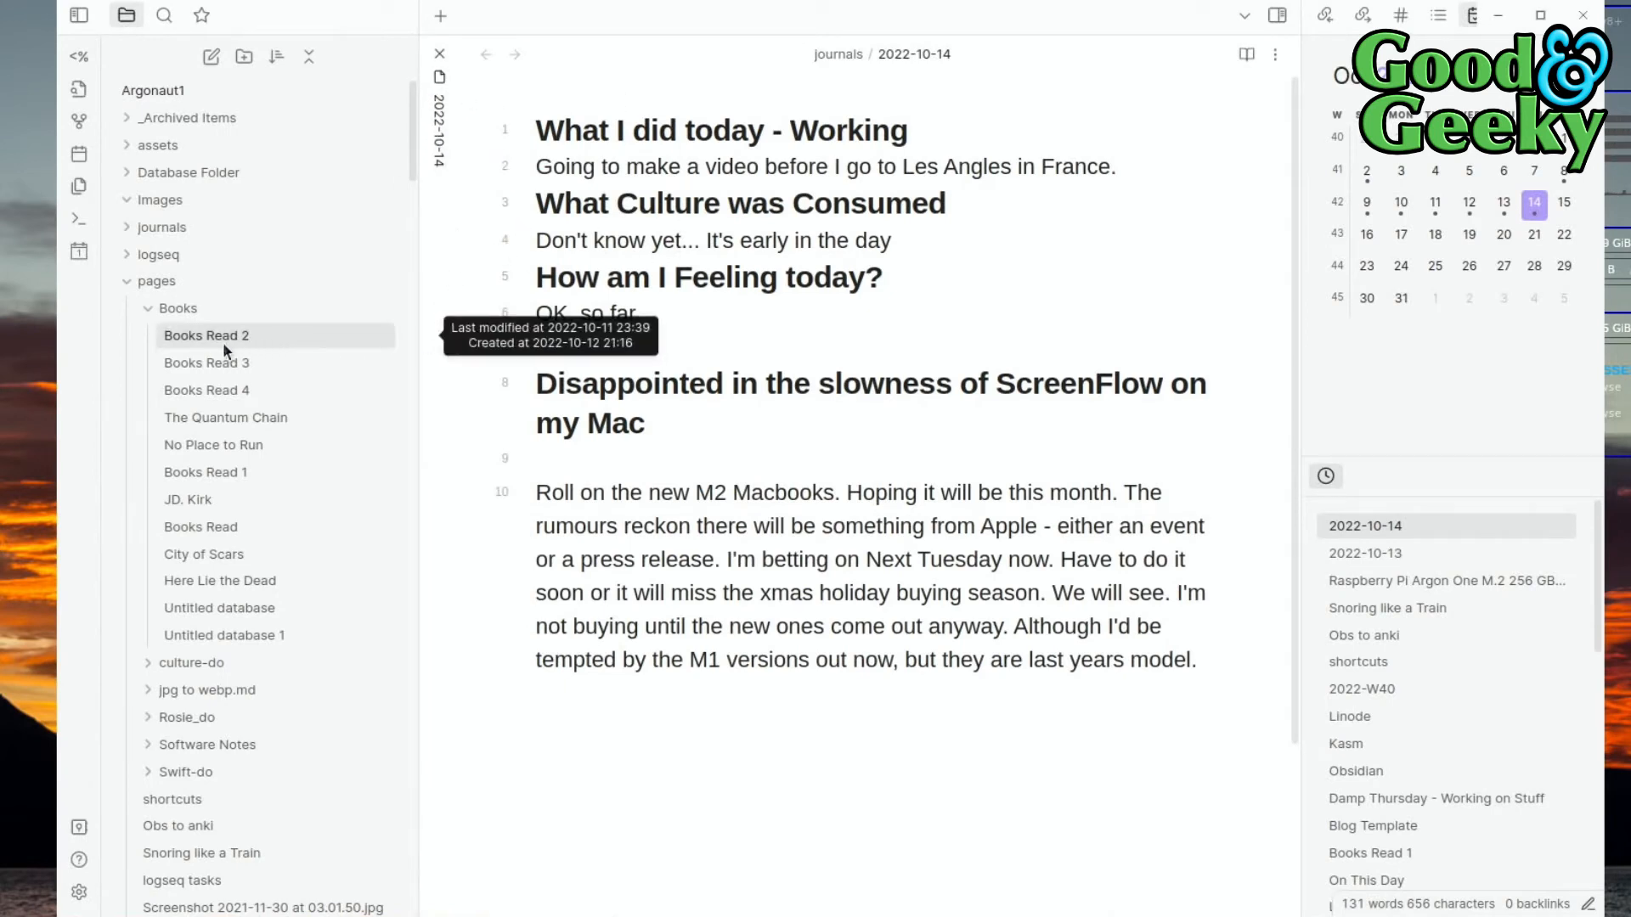
# Step: Open the notes Books Read 2 and The Quantum Chain from the Books folder, each in a new tab
pyautogui.rightClick(278, 336)
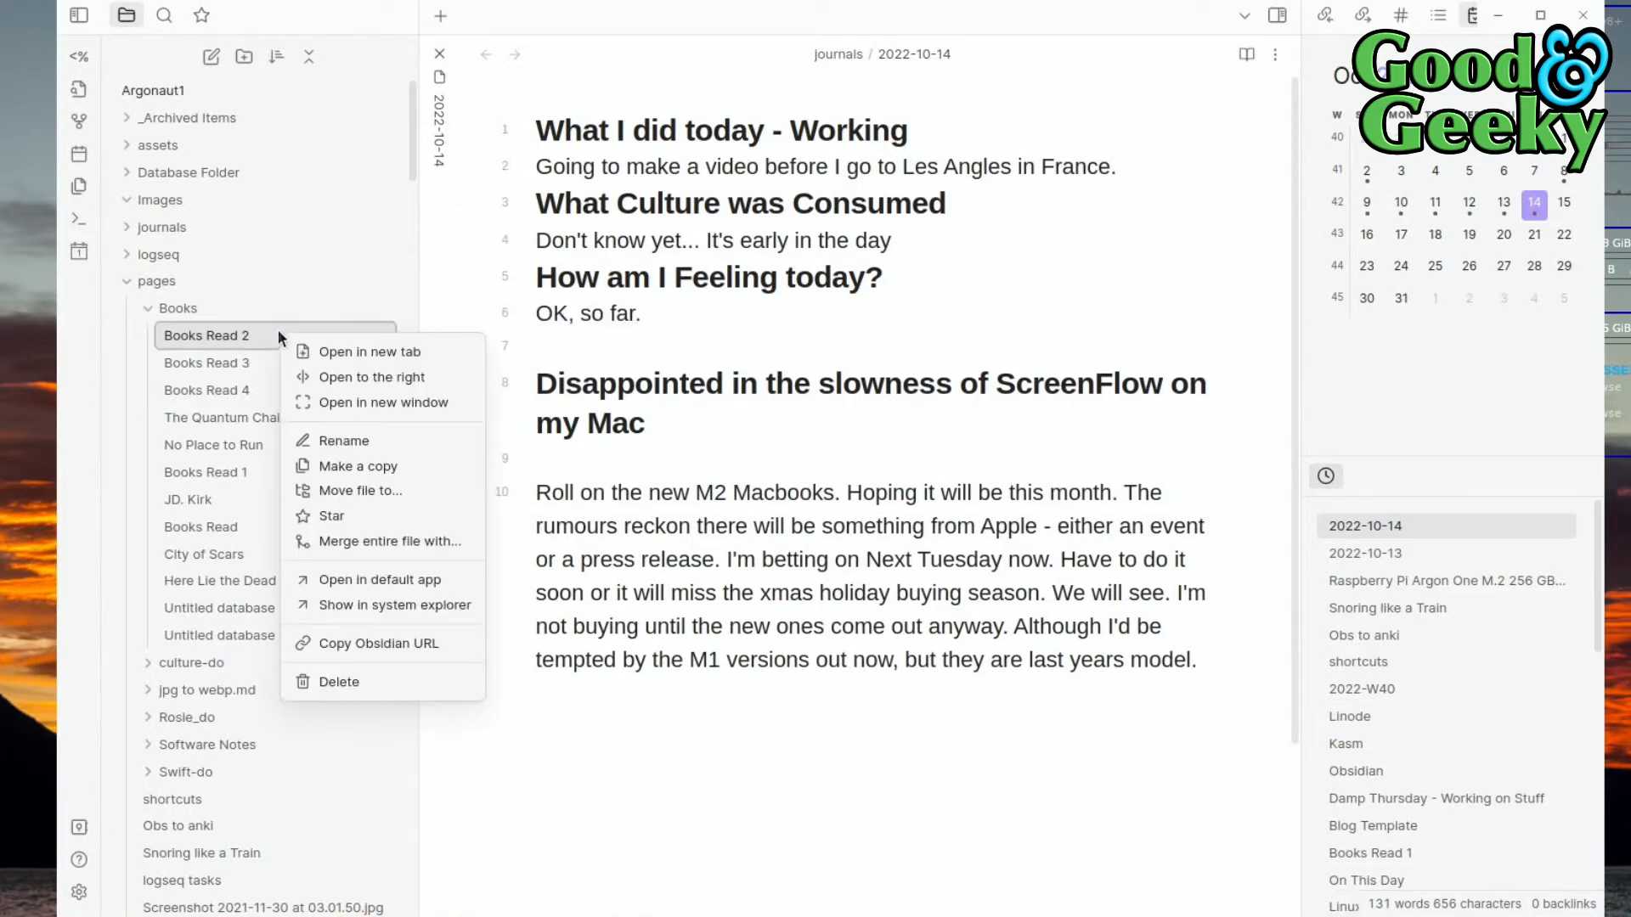
pyautogui.click(383, 350)
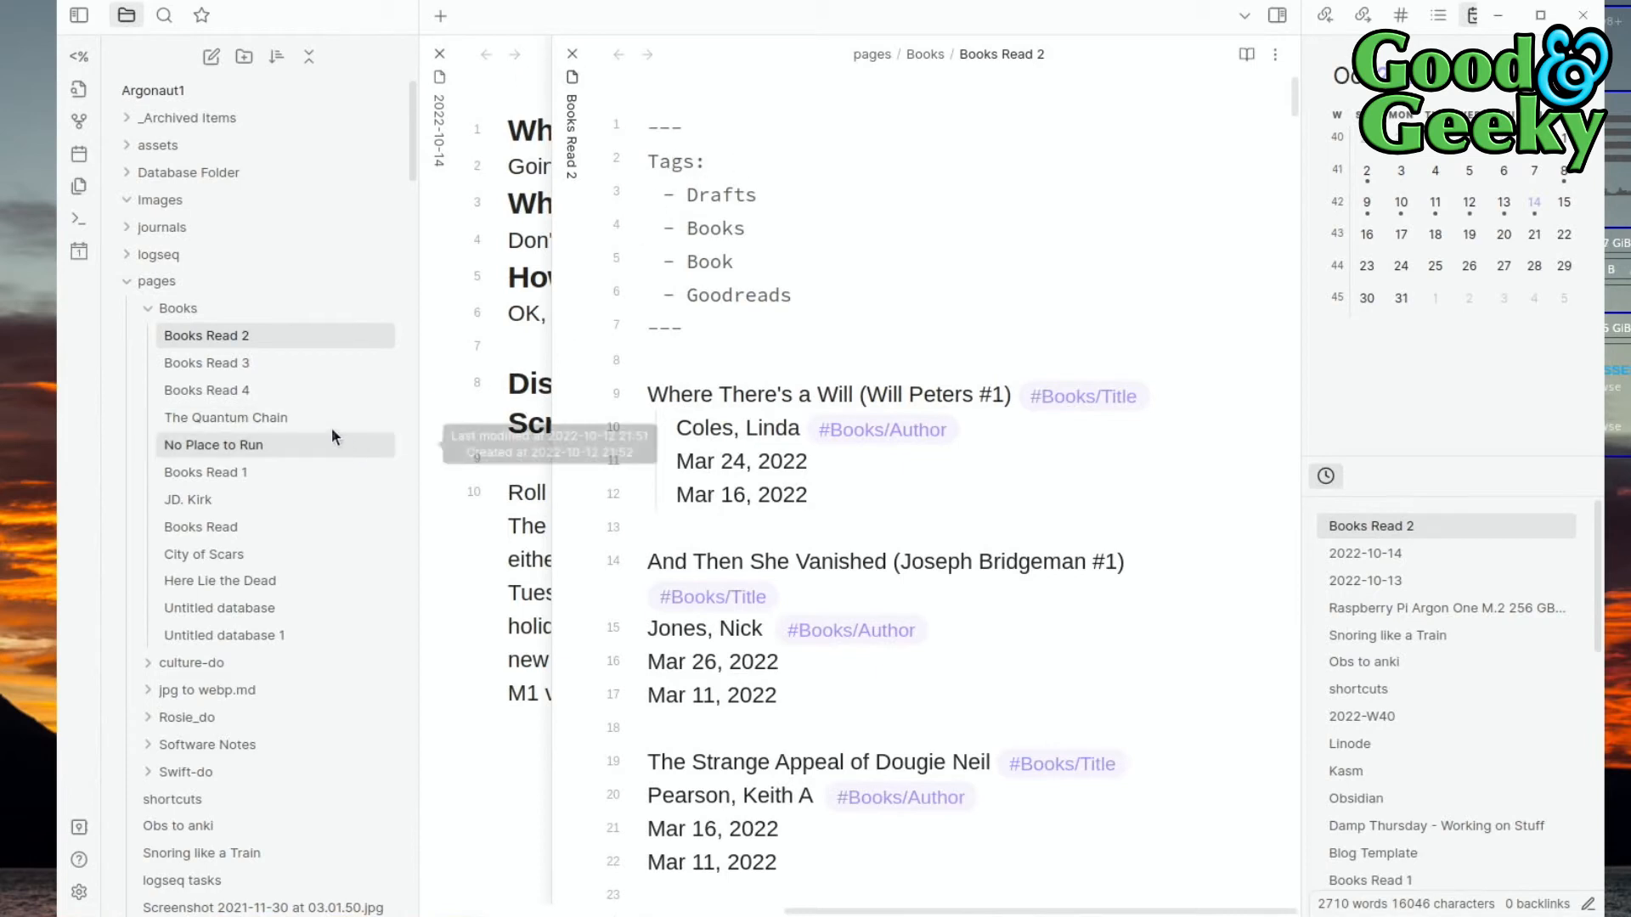
pyautogui.rightClick(301, 415)
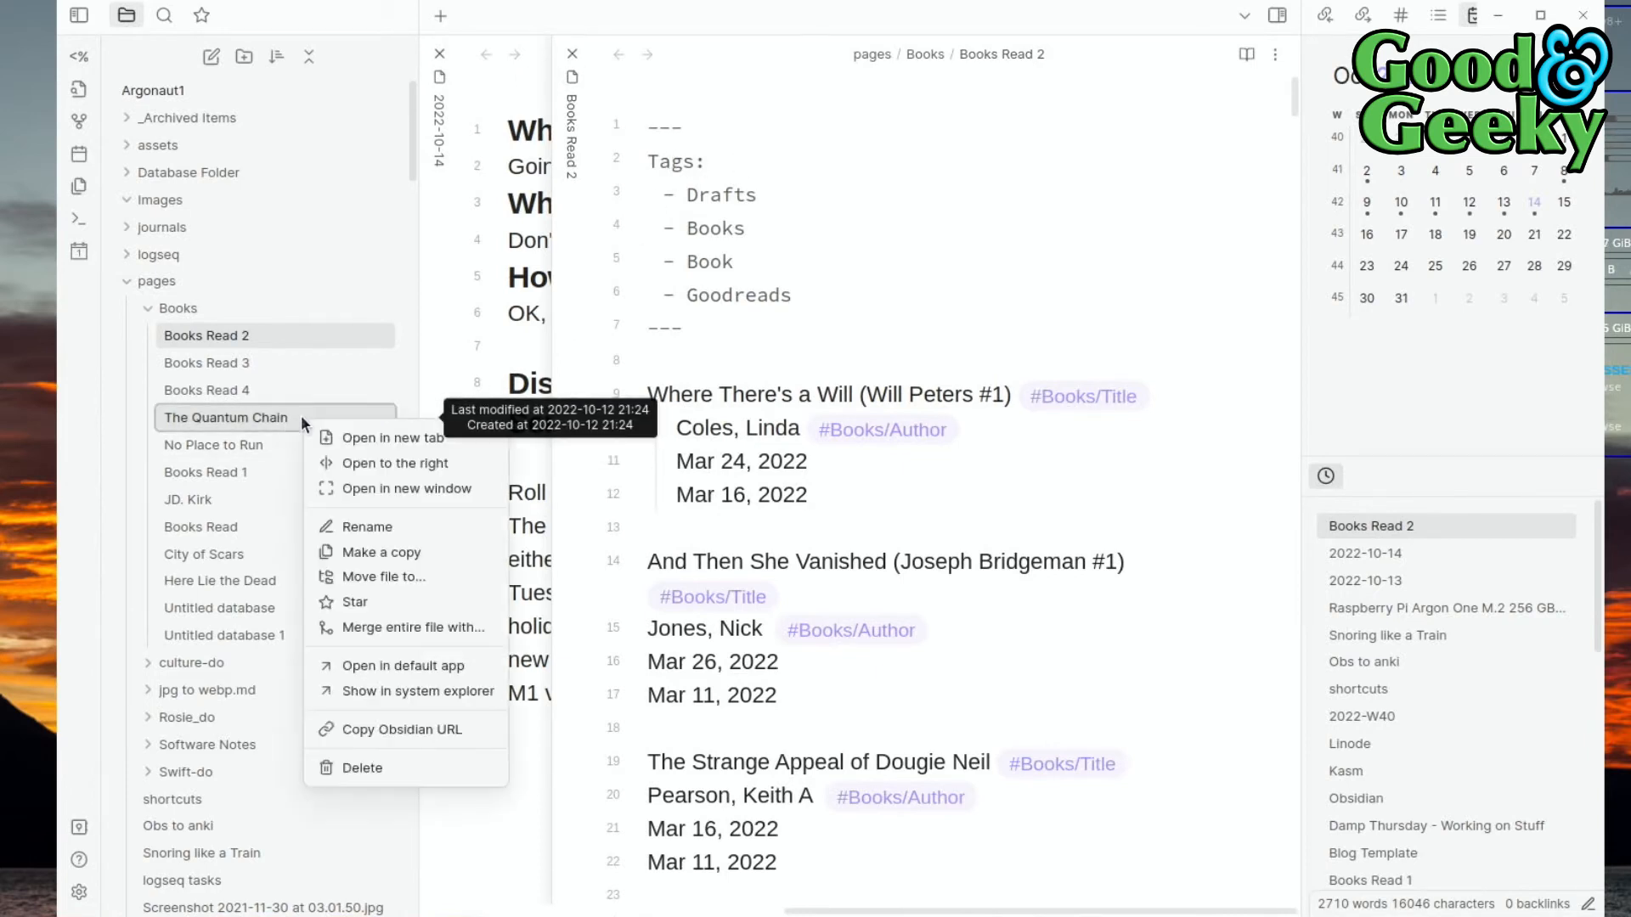
pyautogui.click(367, 437)
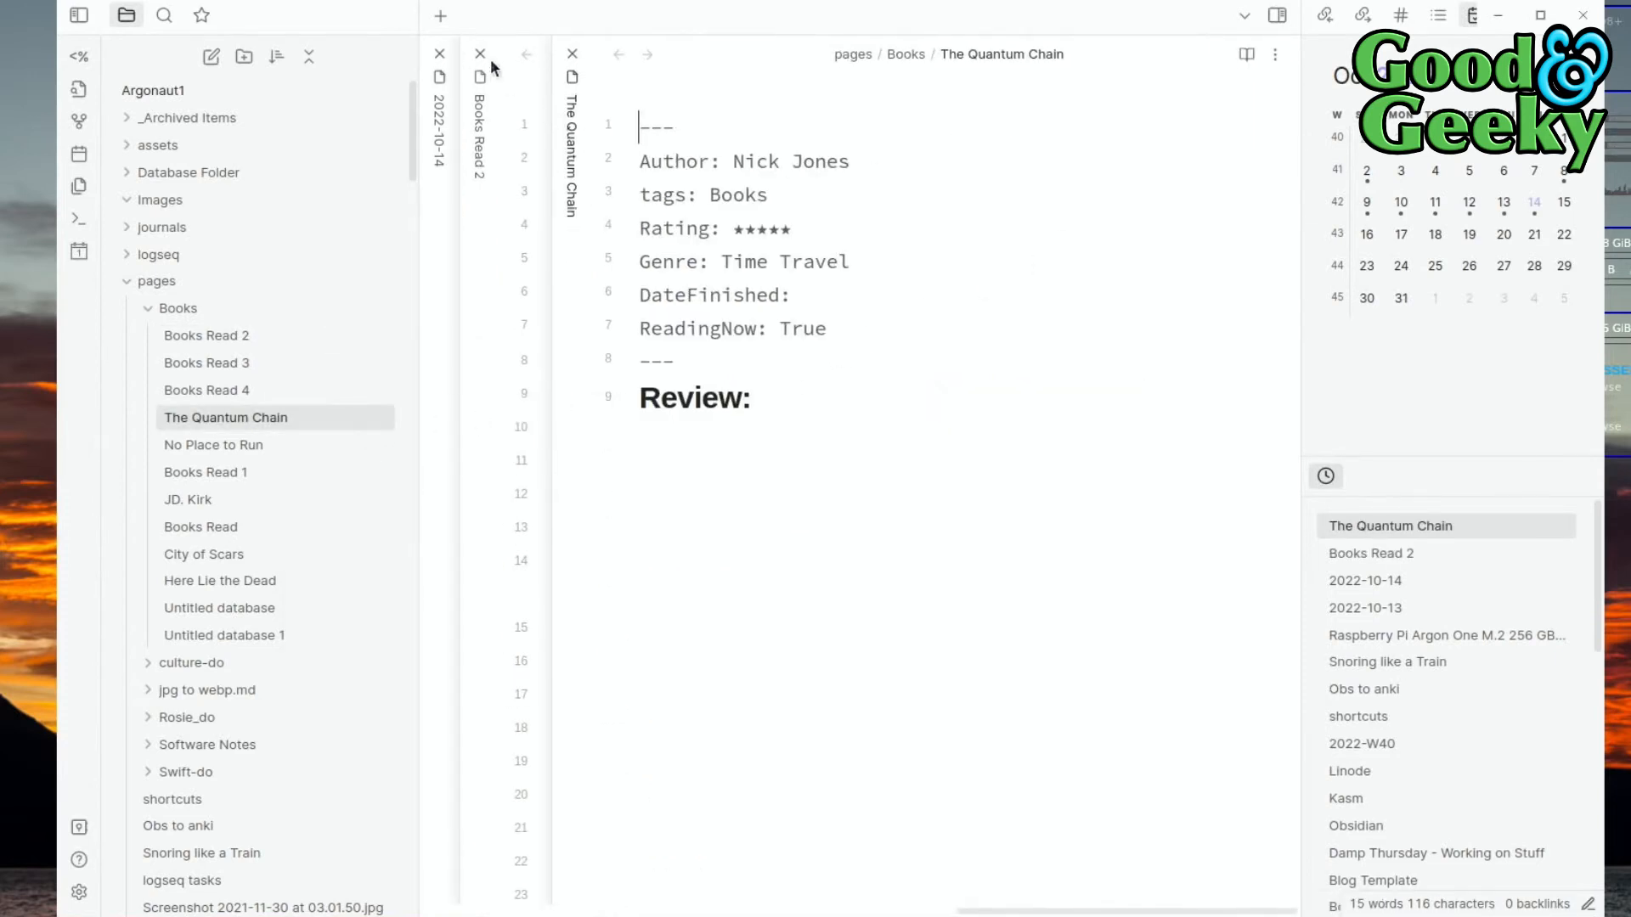
# Step: Bring the stacked notes Books Read 2 and 2022-10-14 into view in turn, and unstack the tabs
pyautogui.click(476, 228)
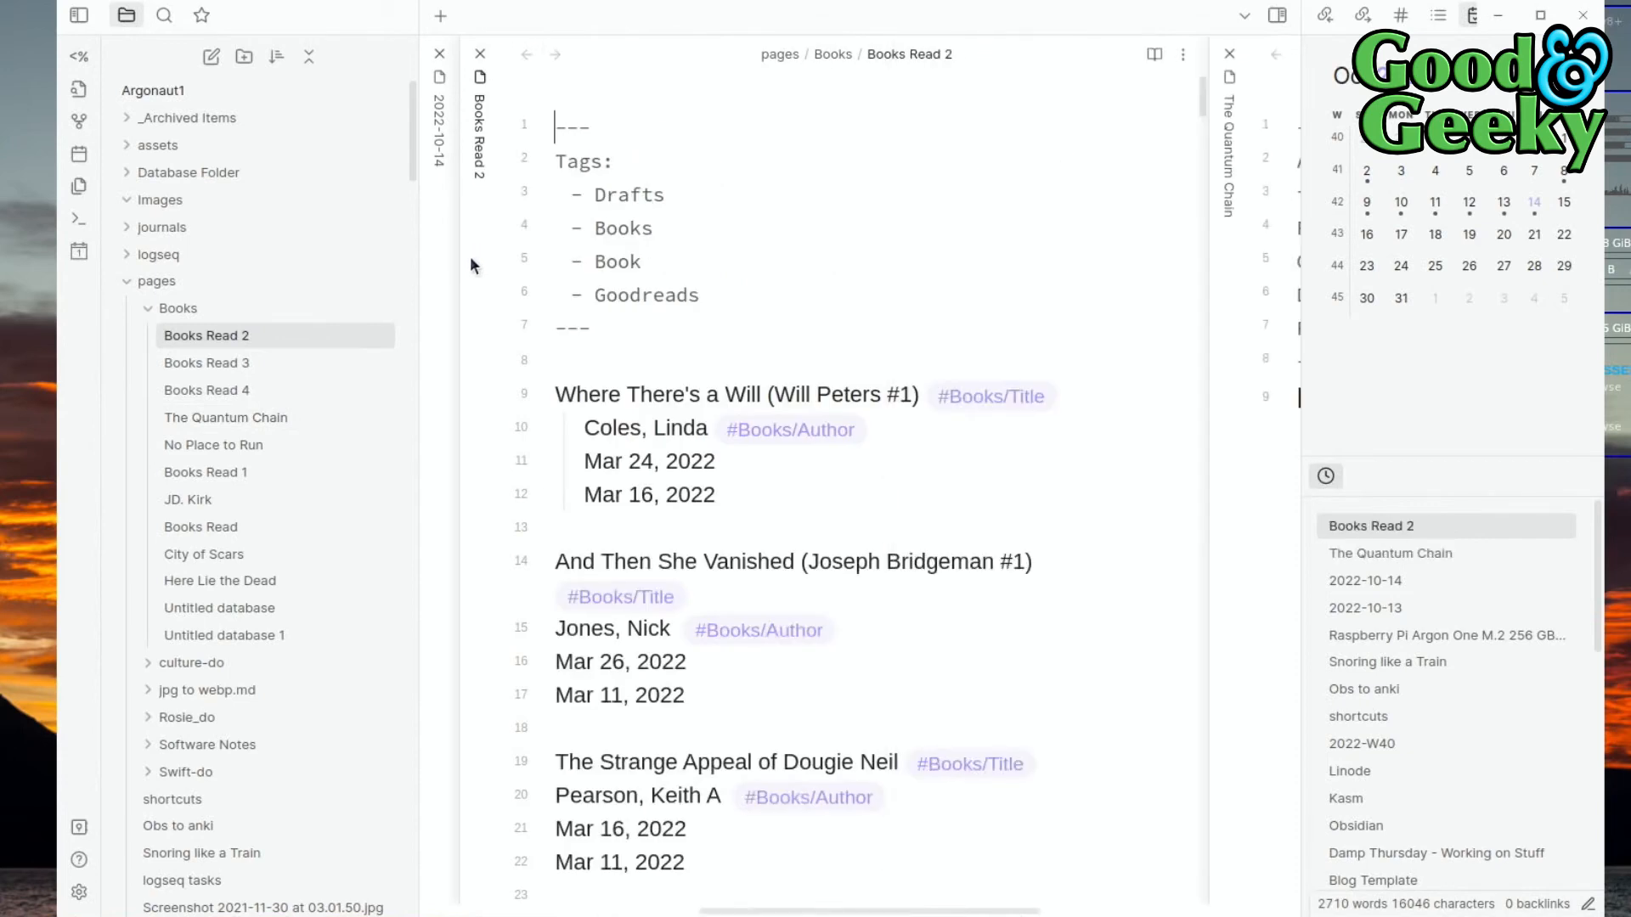
pyautogui.click(440, 251)
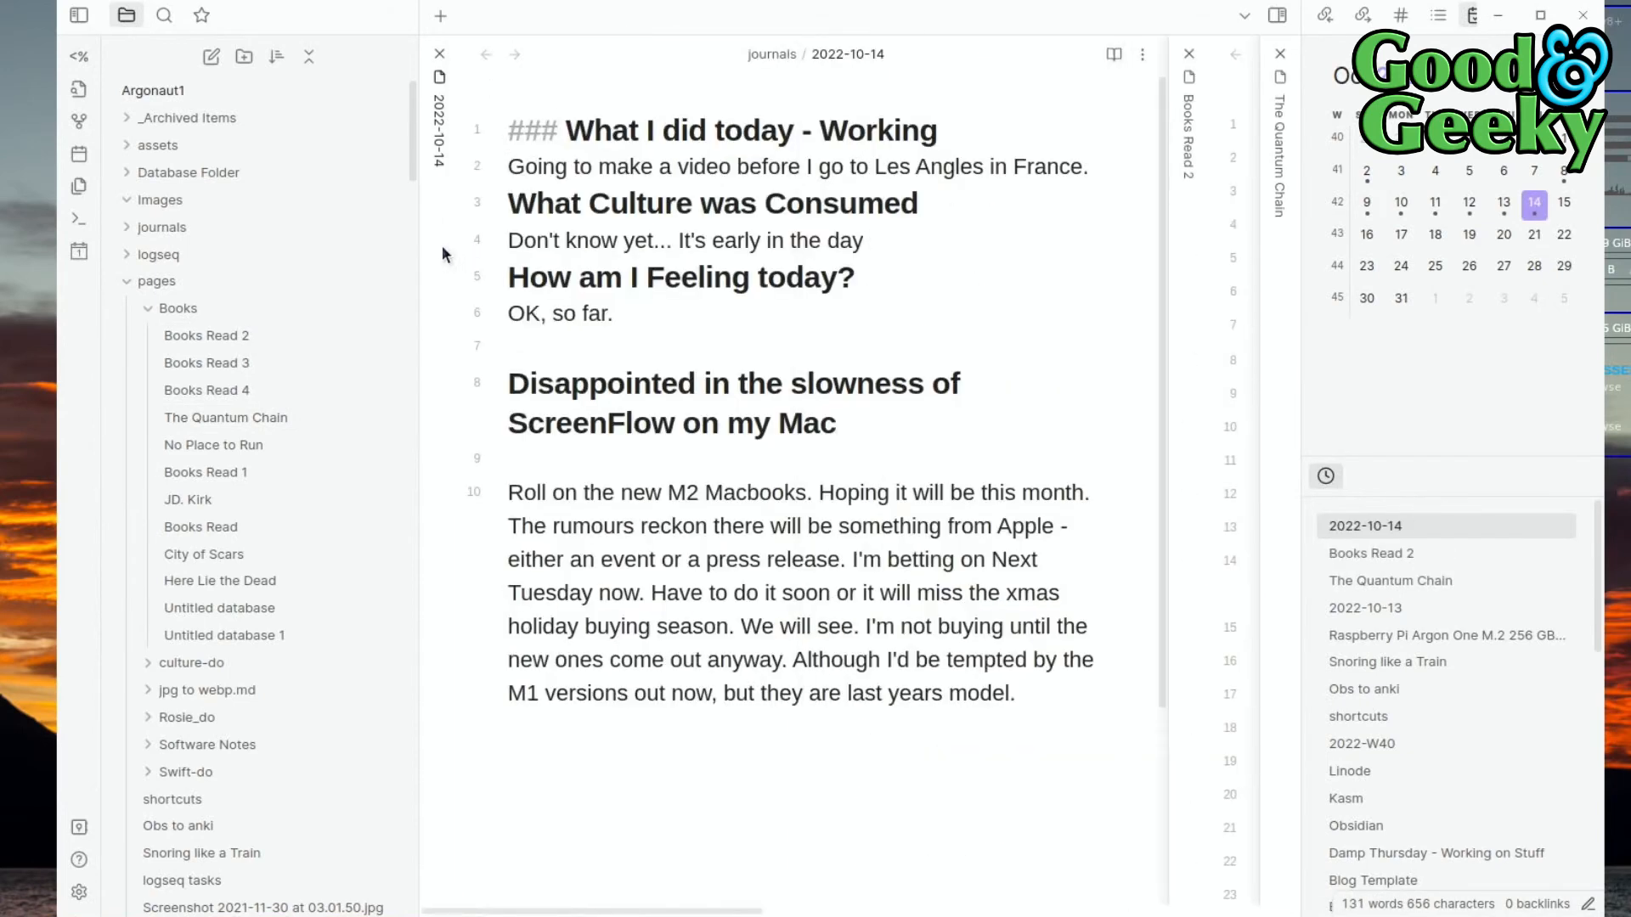
pyautogui.click(1245, 17)
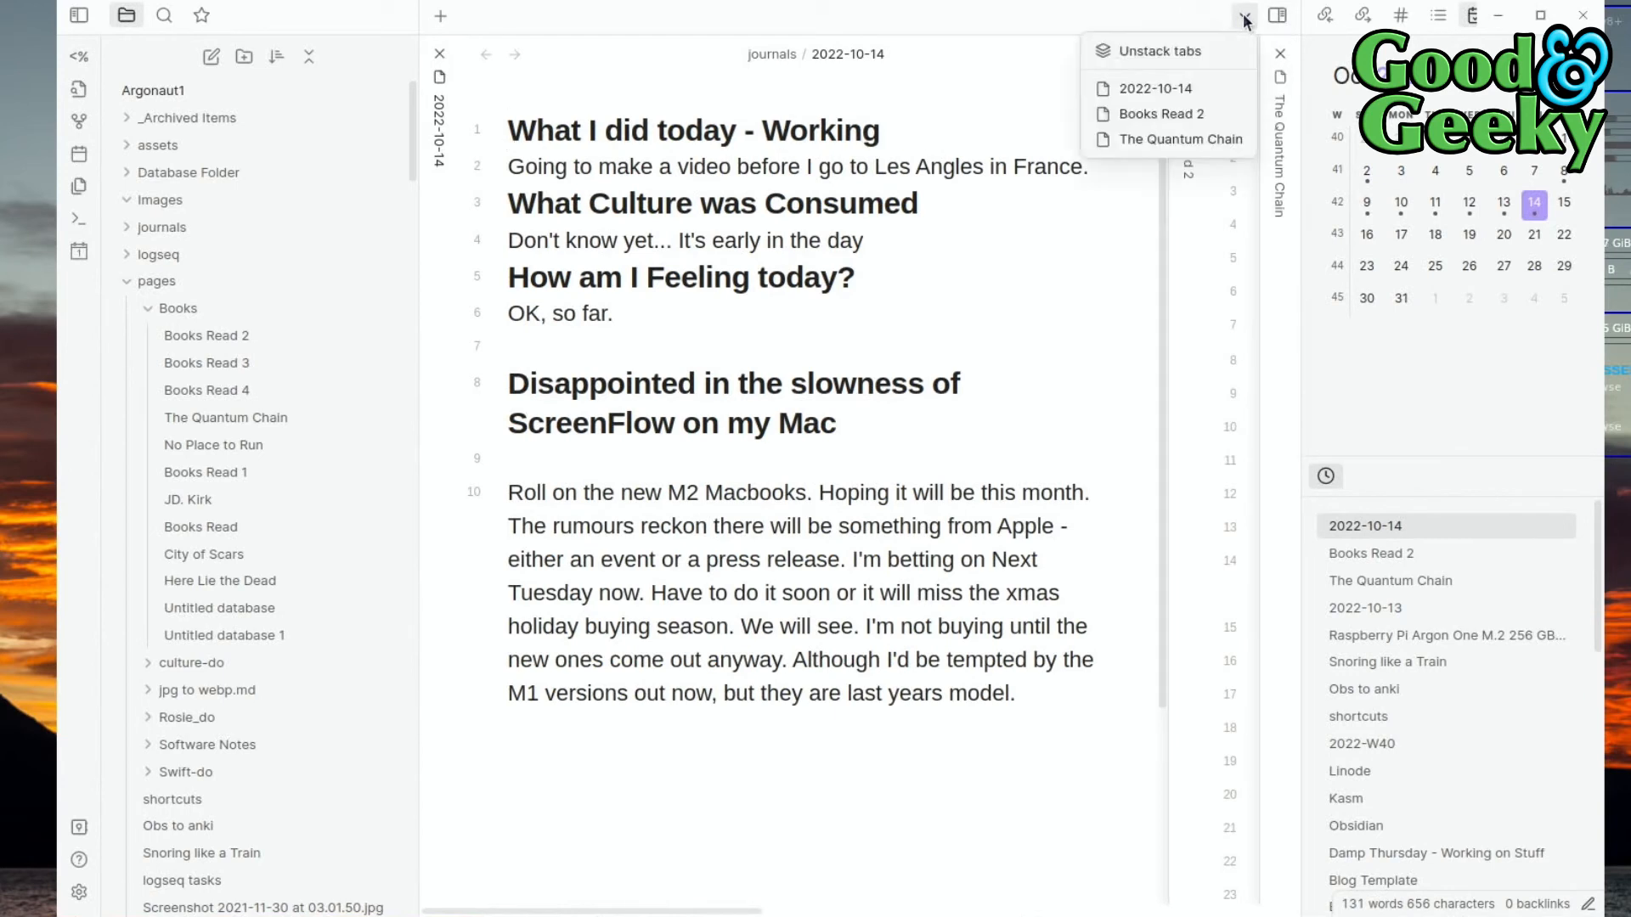
pyautogui.click(1200, 54)
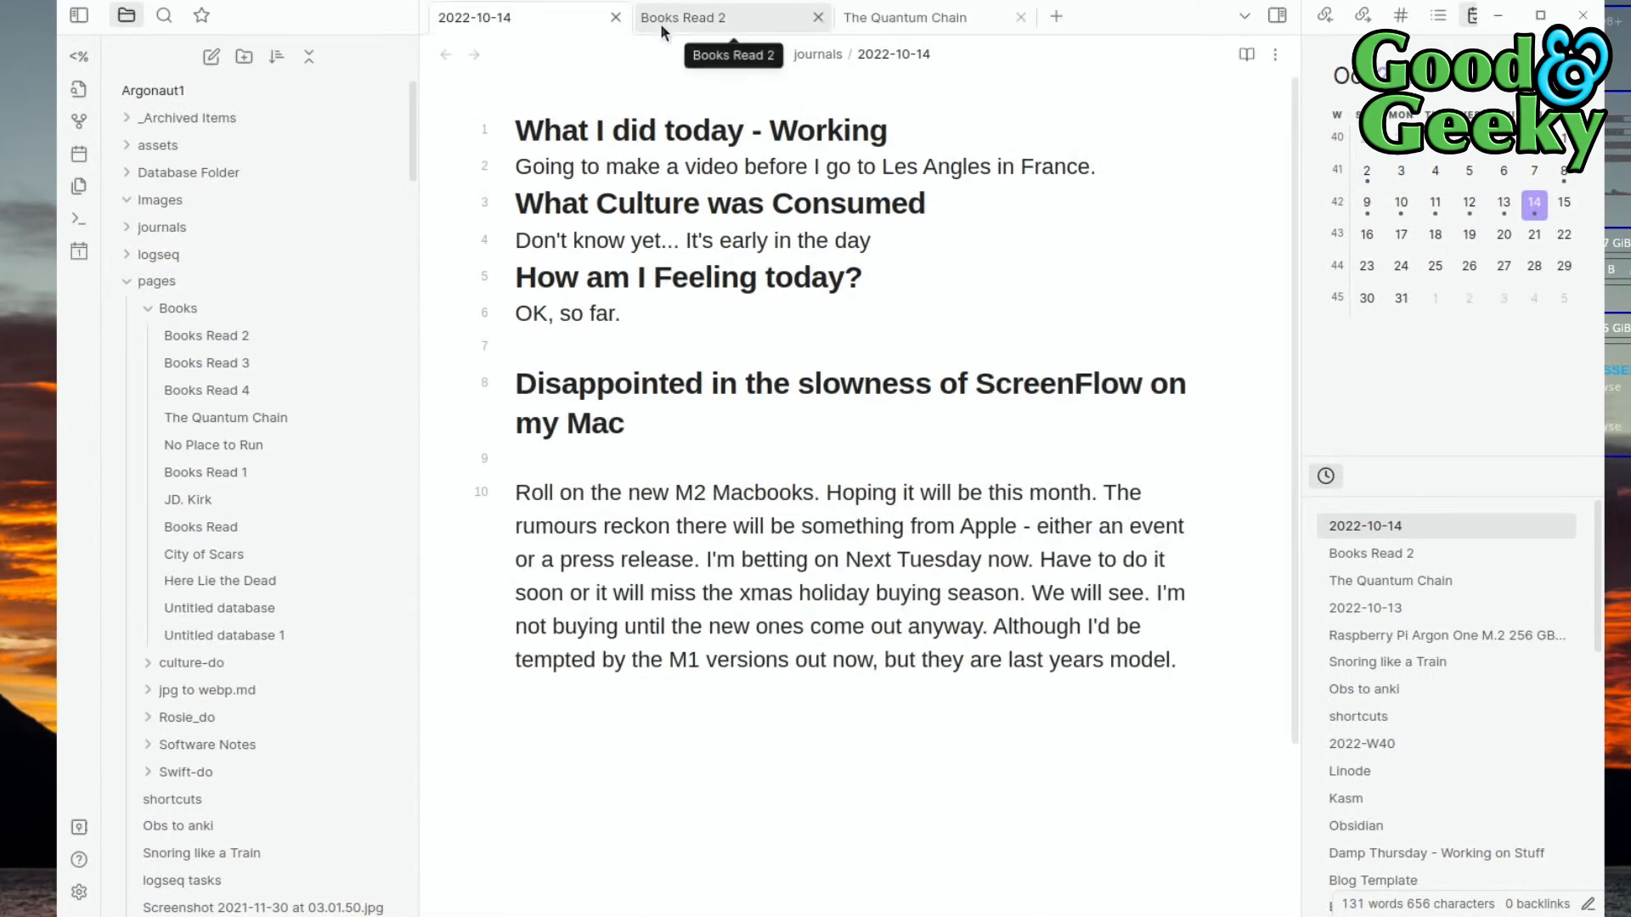
# Step: View the notes Books Read 2, The Quantum Chain and 2022-10-14 as ordinary tabs, ending on Books Read 2
pyautogui.click(701, 23)
pyautogui.click(888, 19)
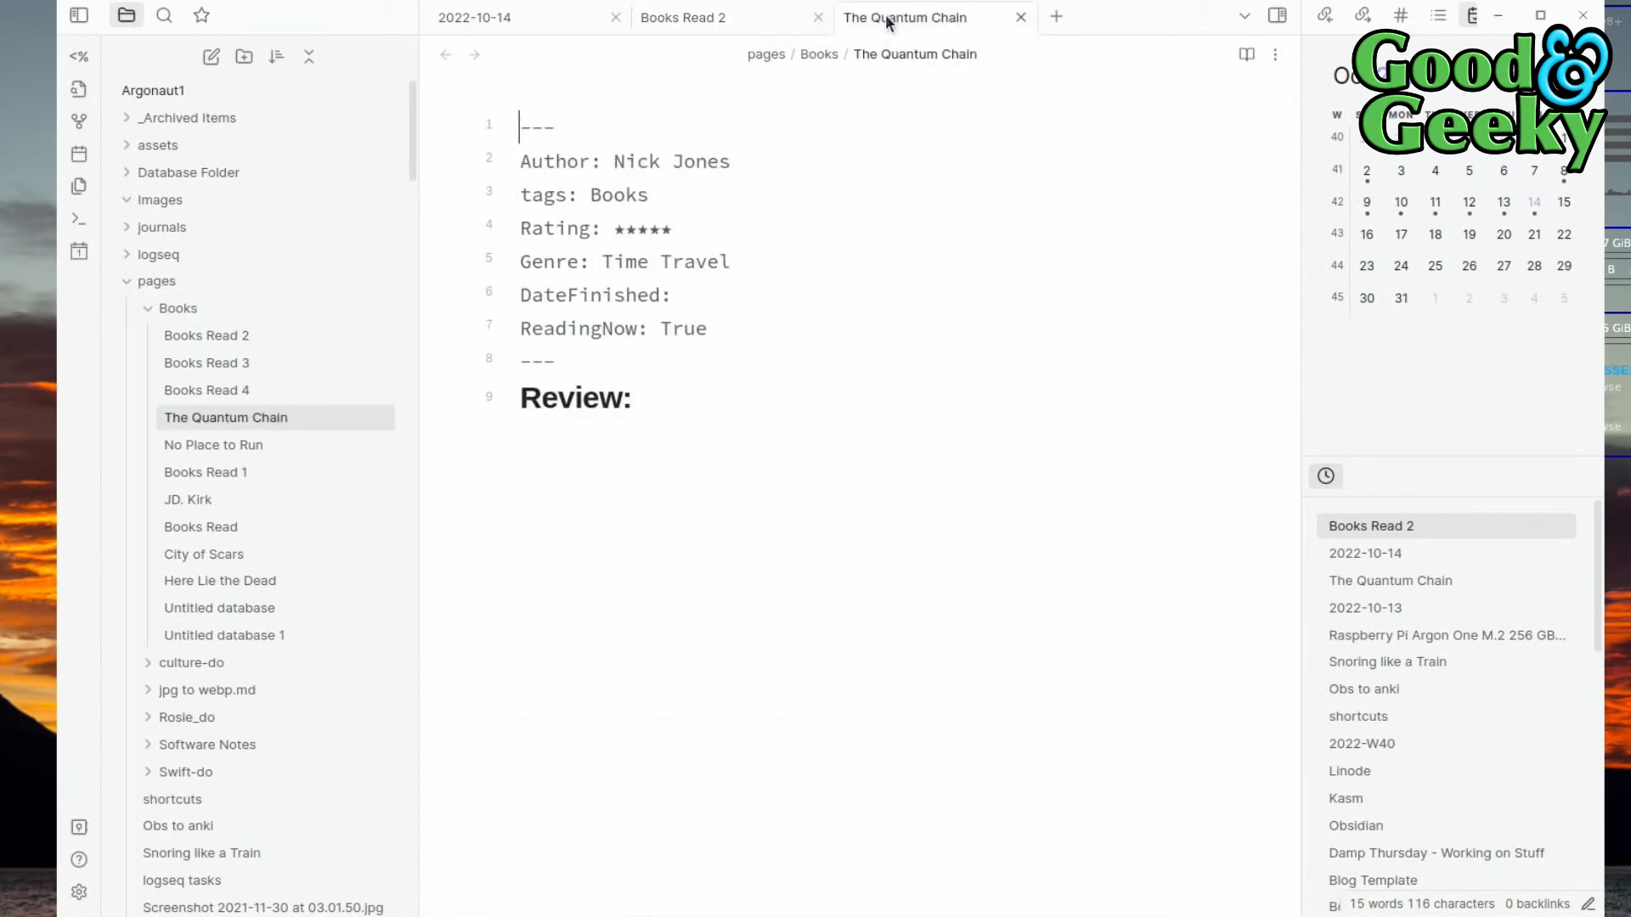
pyautogui.click(512, 16)
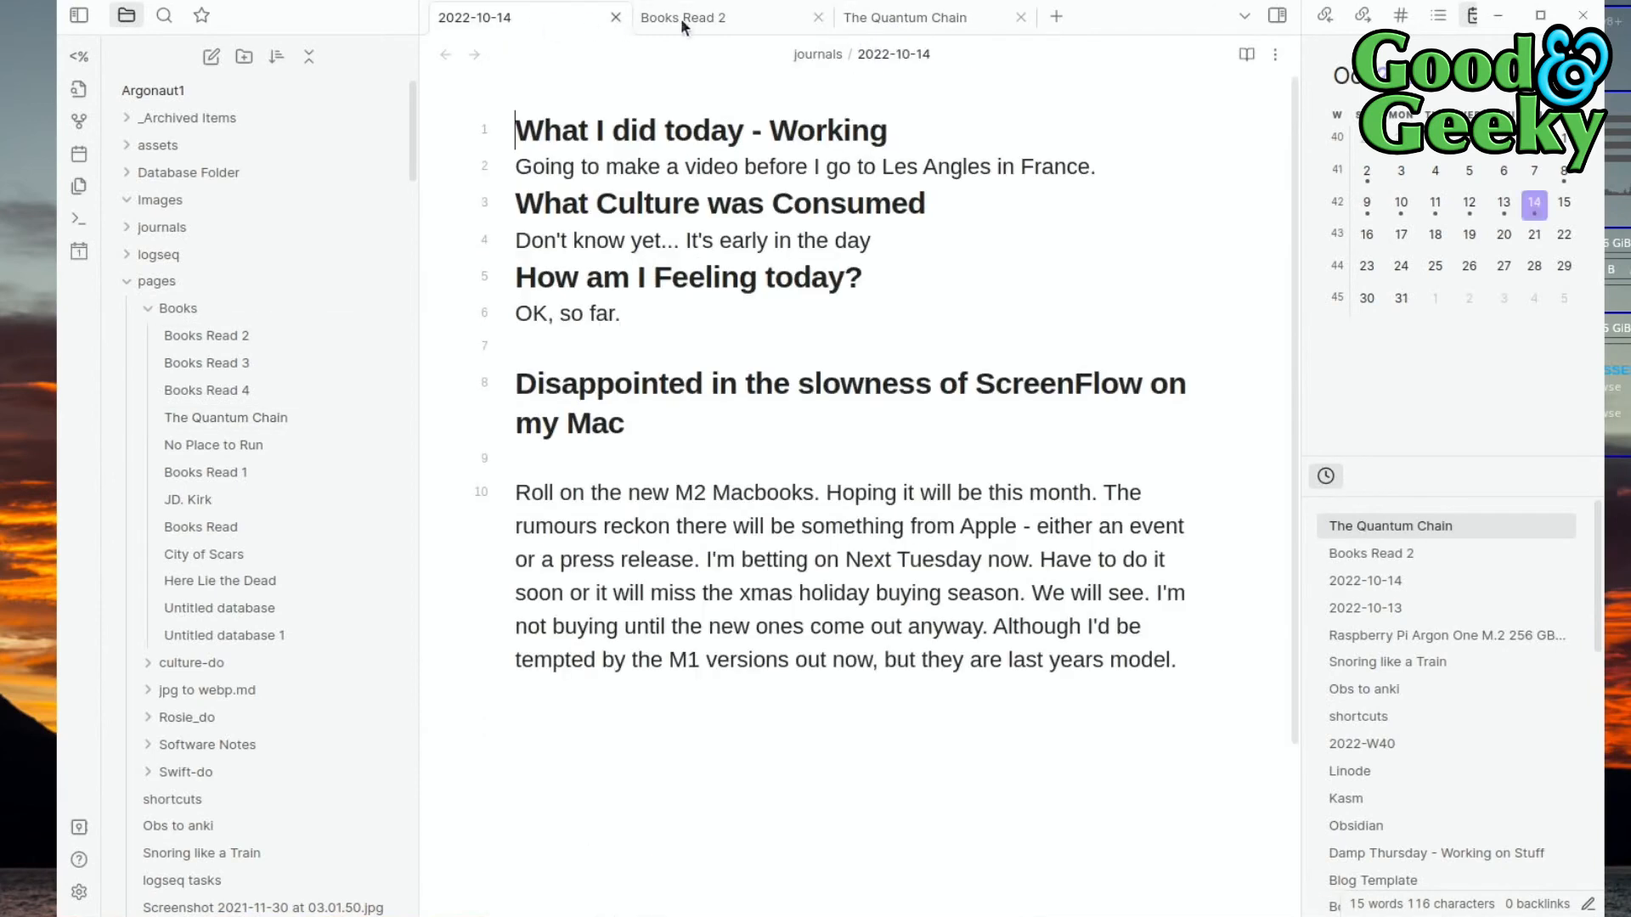
pyautogui.click(710, 17)
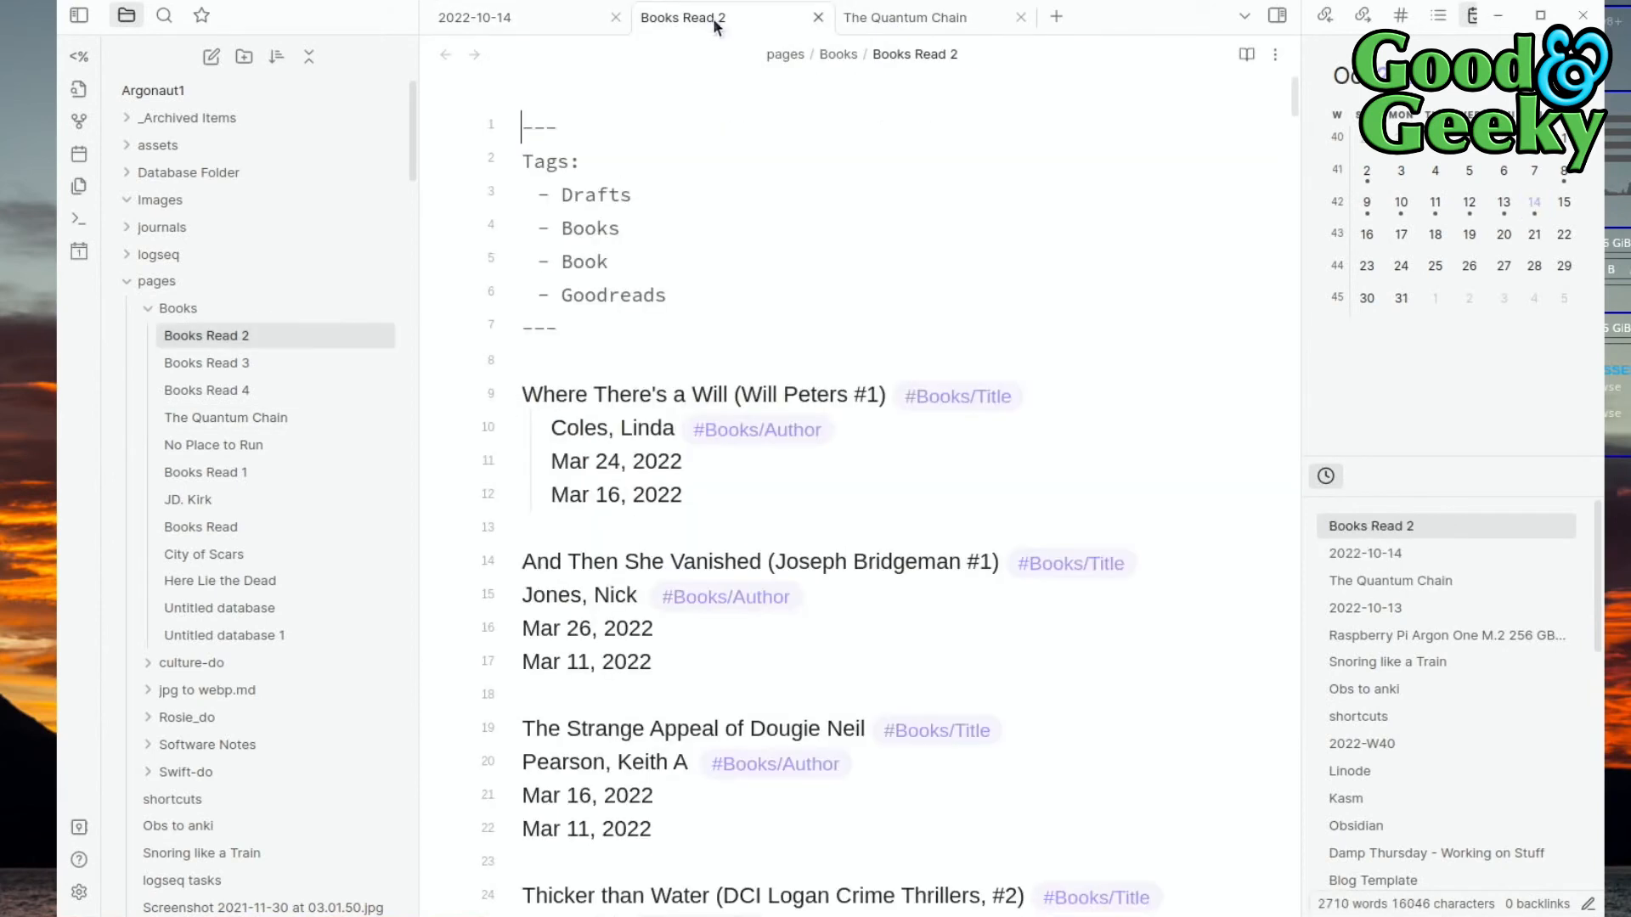
# Step: Stack the open tabs again and bring Books Read 2 and The Quantum Chain into view within the stack
pyautogui.click(1243, 18)
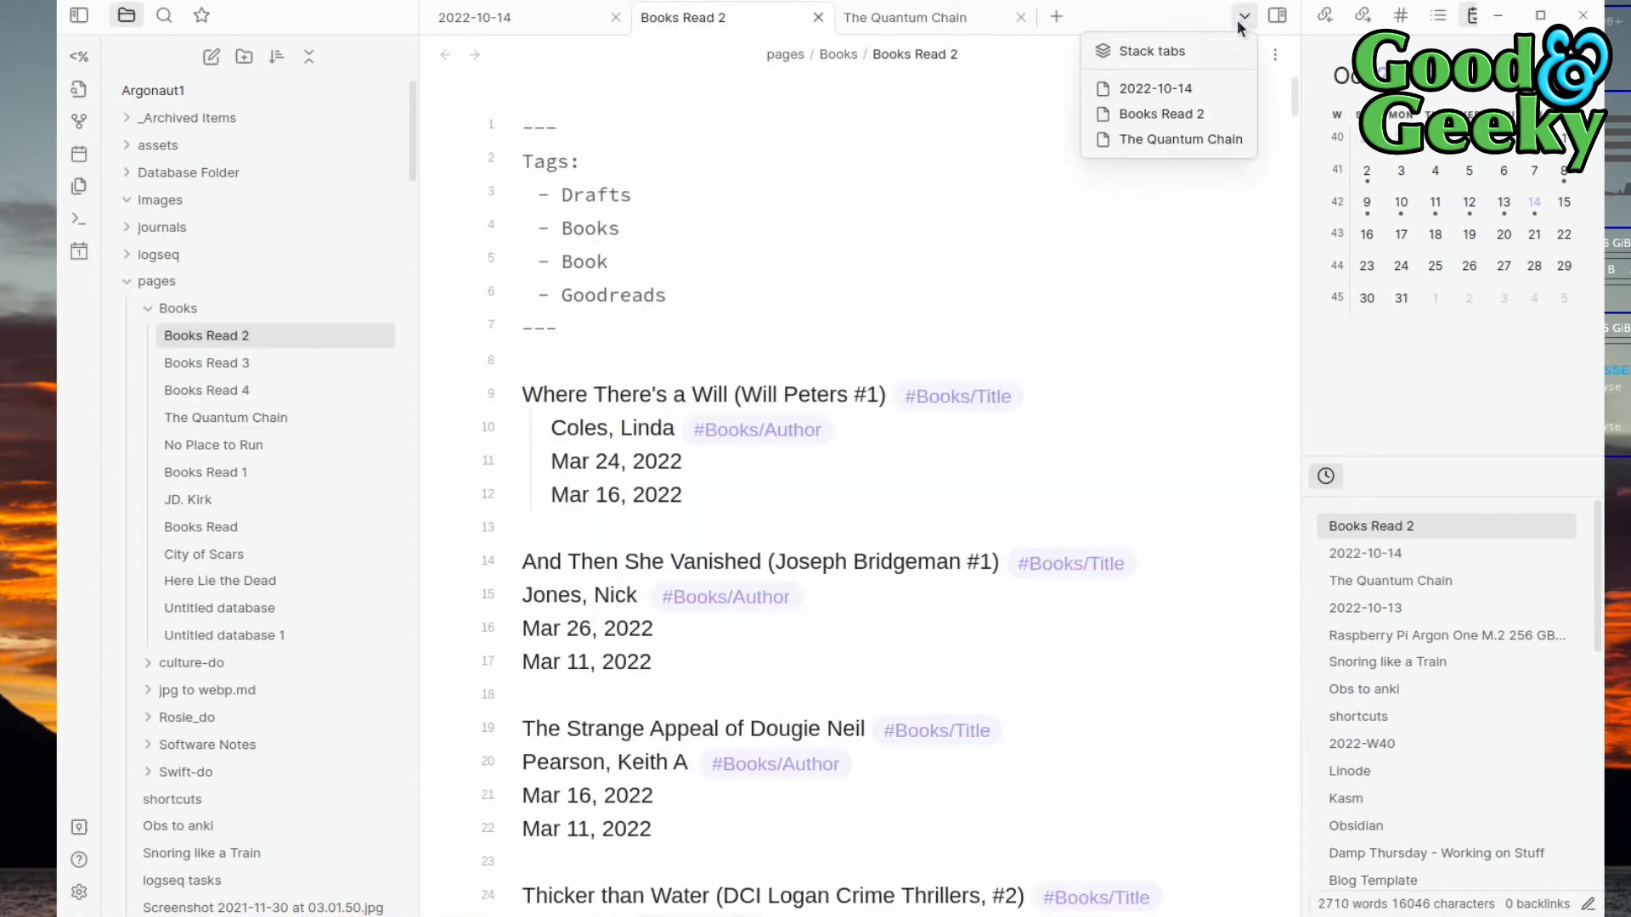
pyautogui.click(1195, 52)
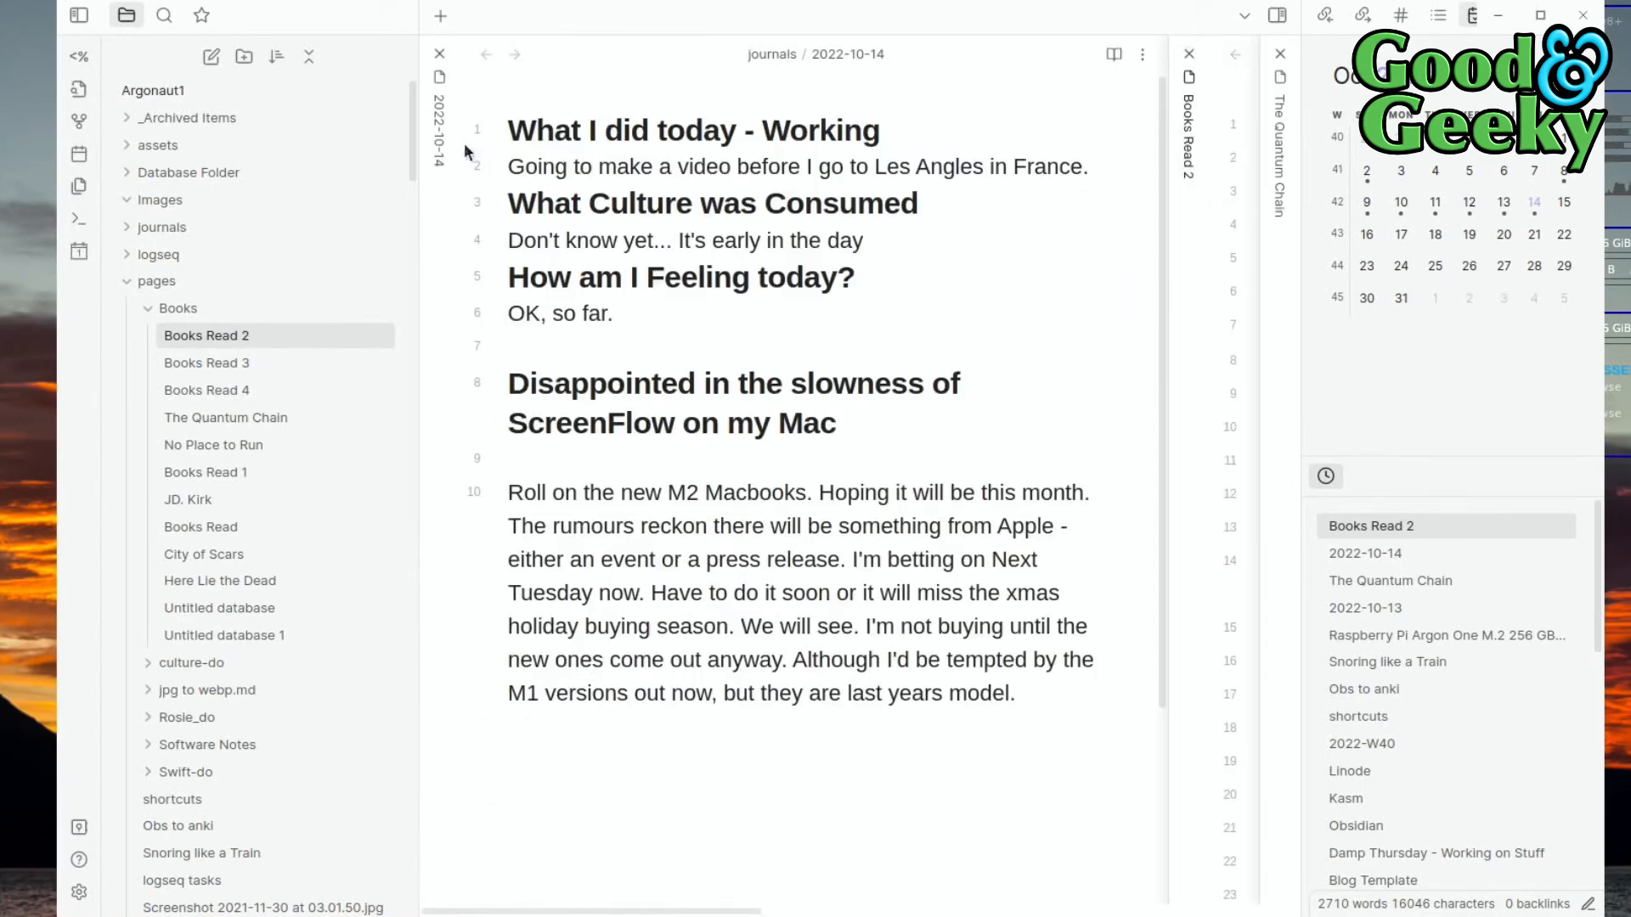
pyautogui.click(1188, 146)
pyautogui.click(1245, 15)
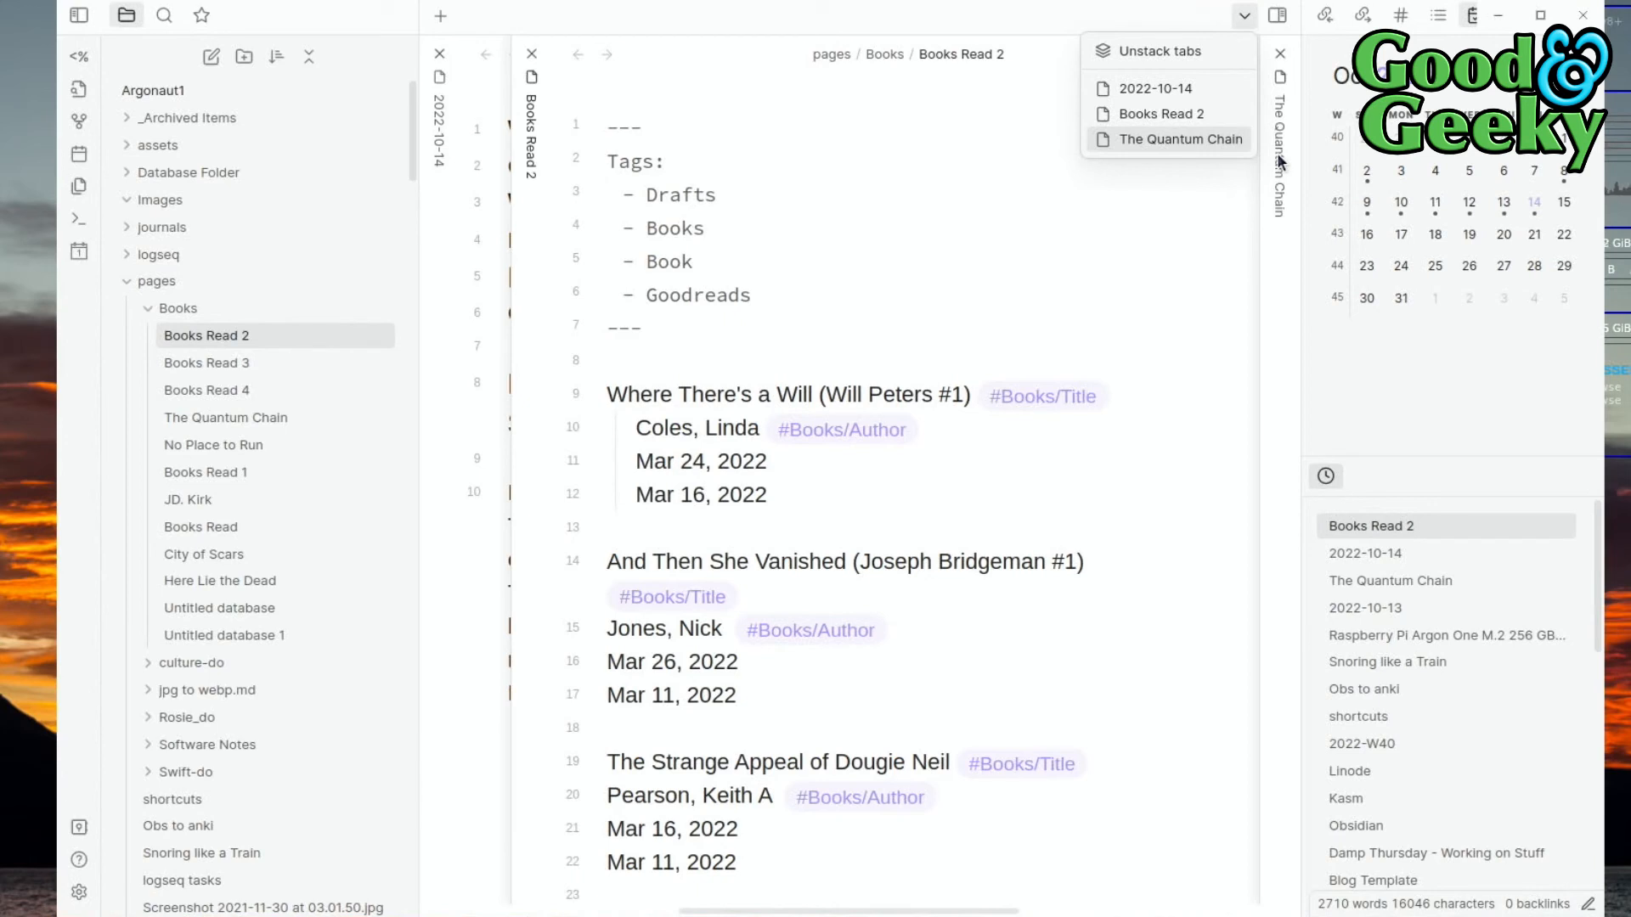
pyautogui.click(1209, 116)
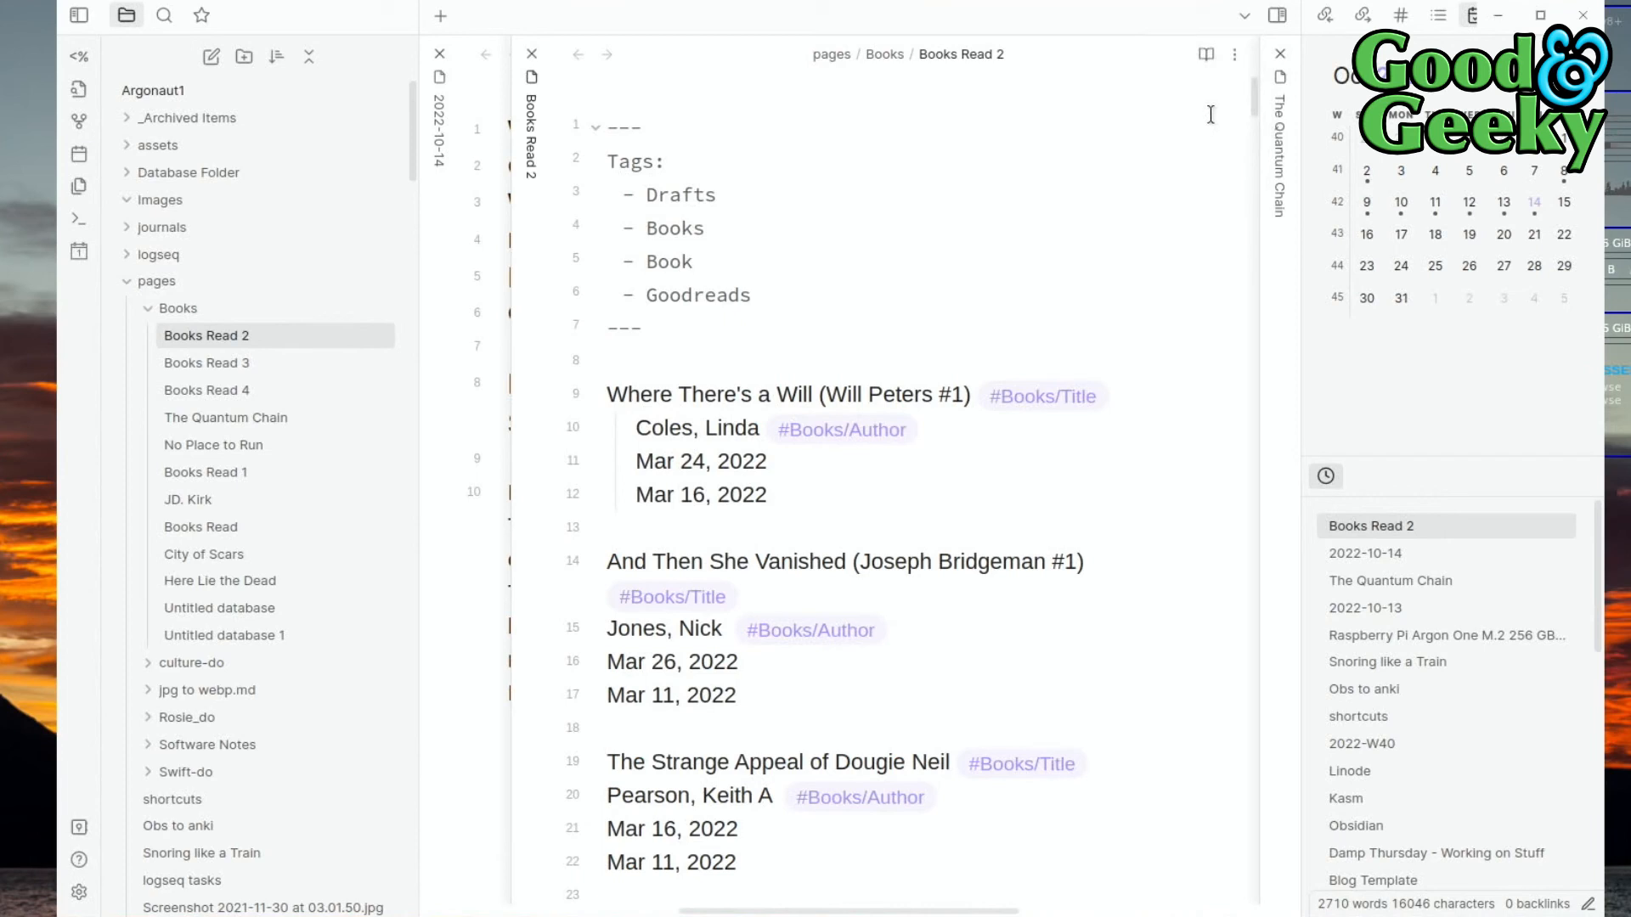
pyautogui.click(1270, 111)
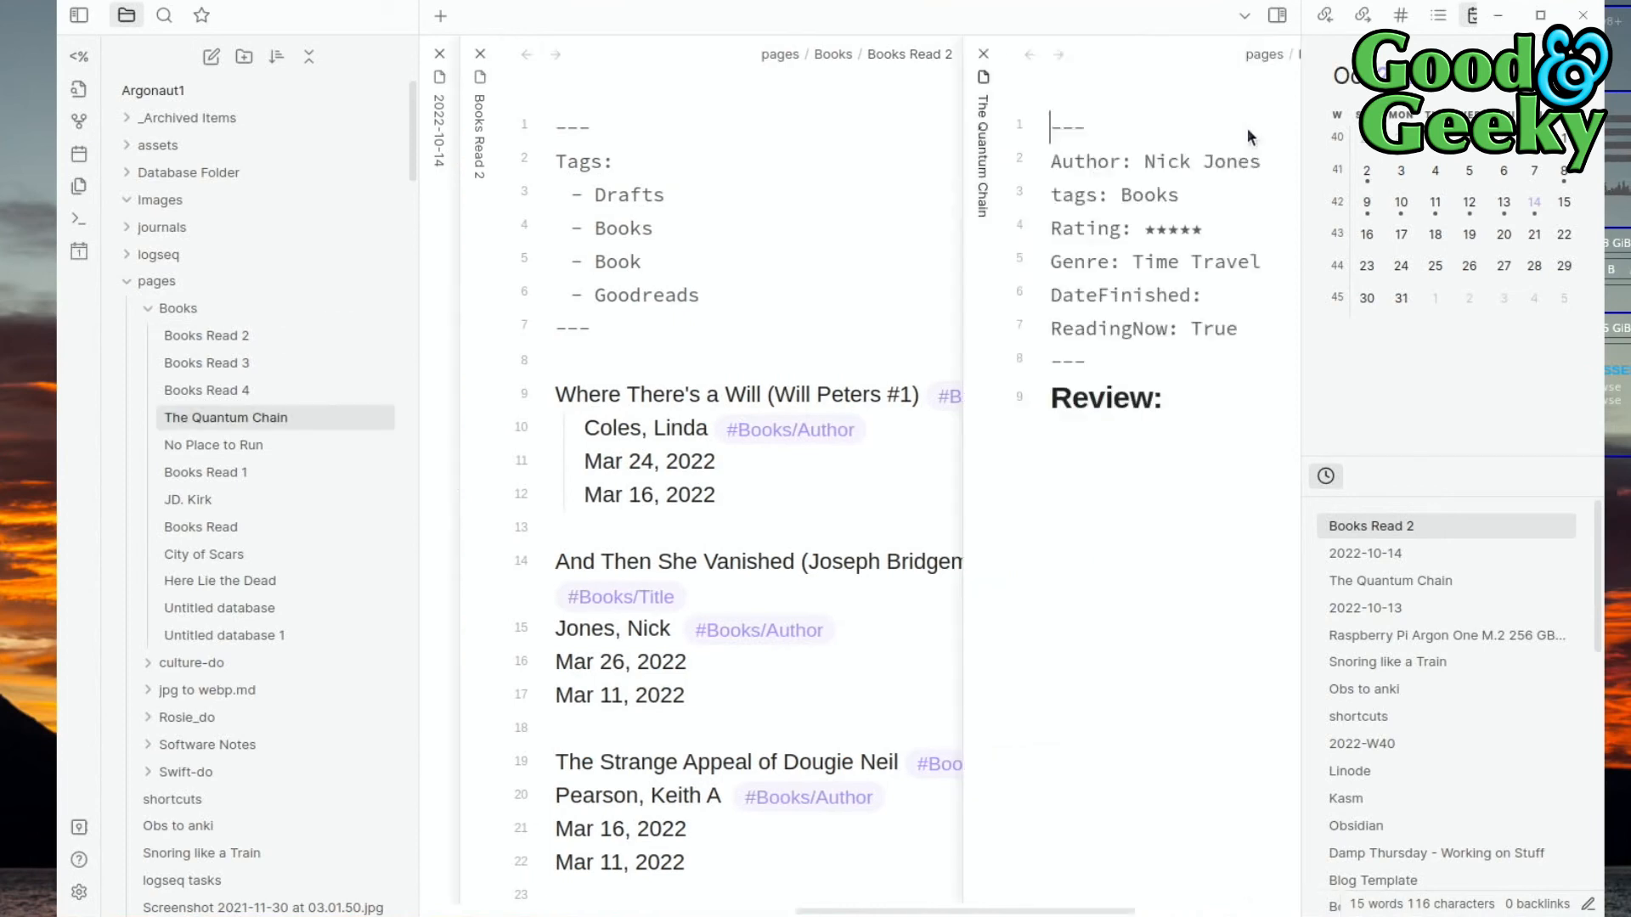